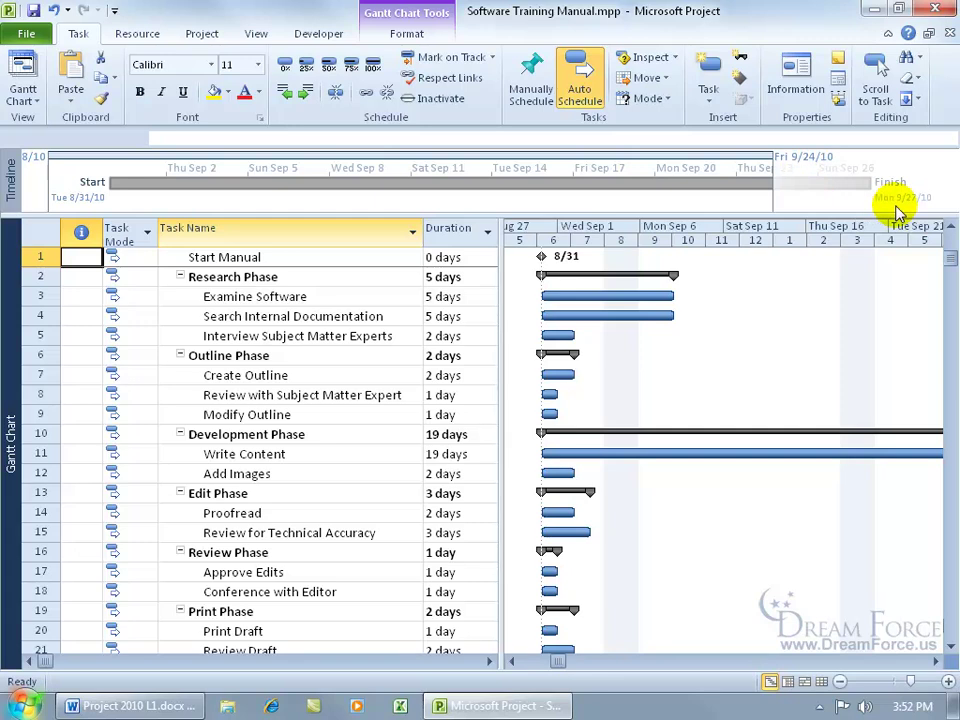
# - Pan the Gantt chart to the project's end and back to its start to view the whole schedule
pyautogui.click(950, 648)
pyautogui.click(950, 648)
pyautogui.click(935, 661)
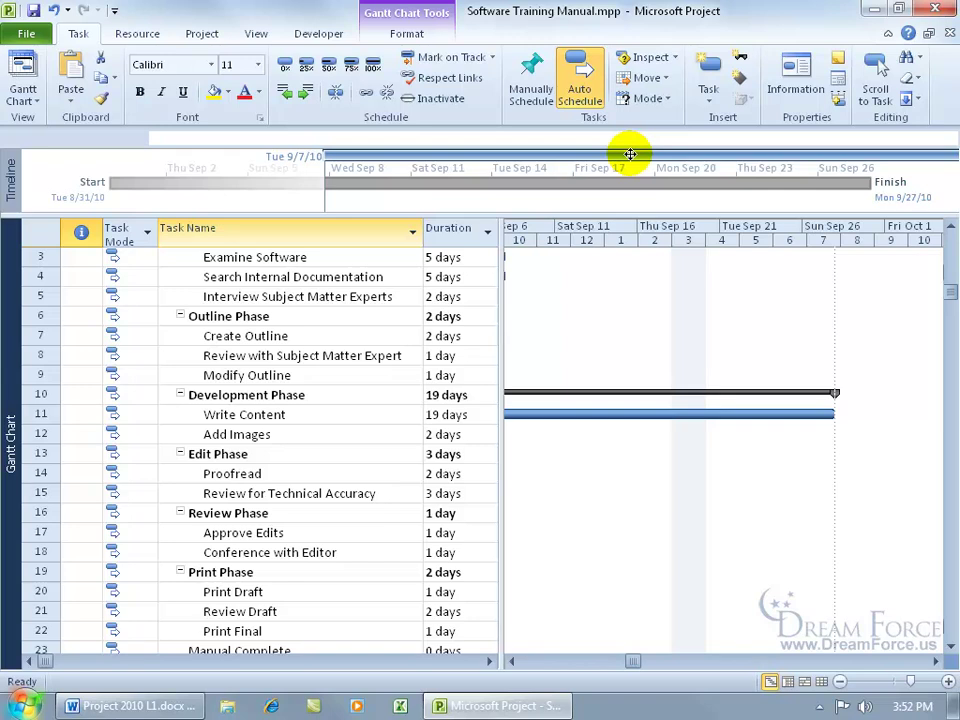
pyautogui.moveTo(630, 153); pyautogui.dragTo(391, 160)
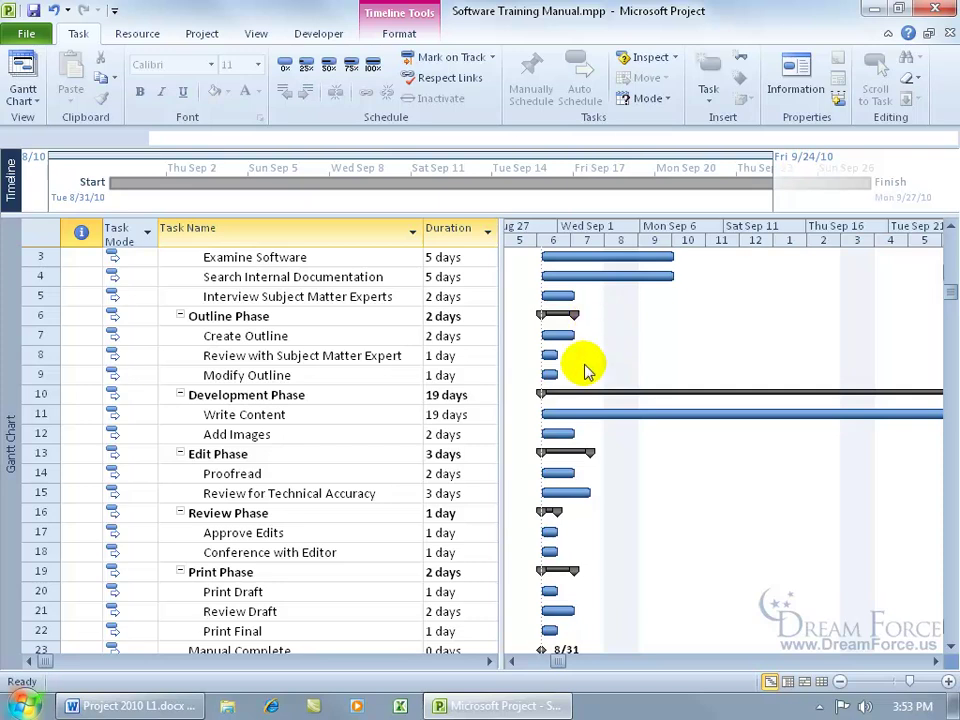
pyautogui.moveTo(950, 290); pyautogui.dragTo(950, 230)
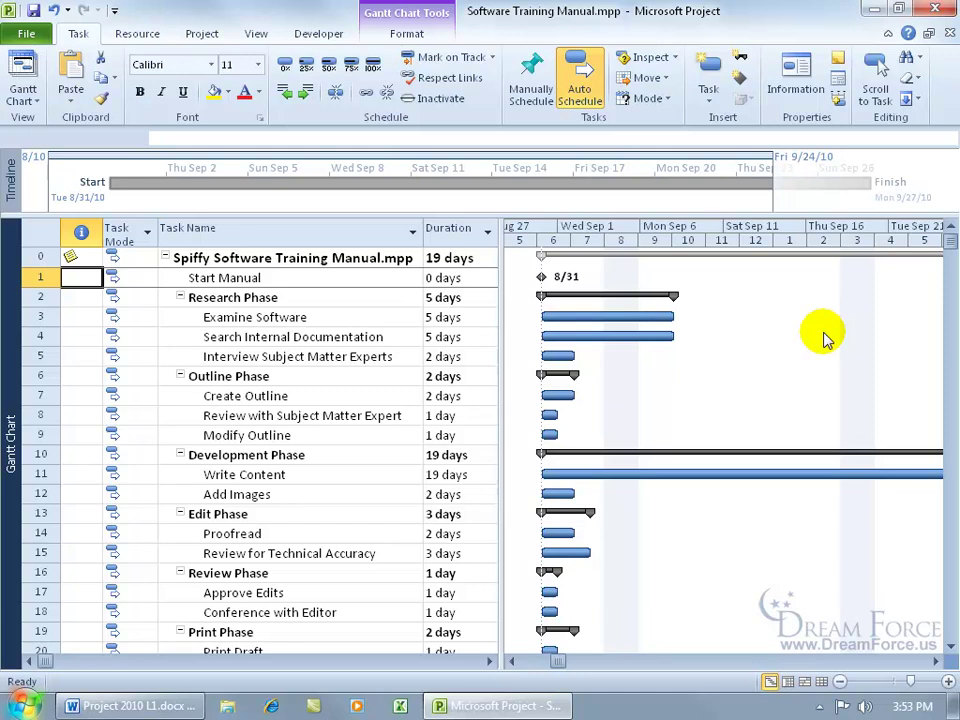
# - Hide the timeline and display it again, twice in a row
pyautogui.click(256, 34)
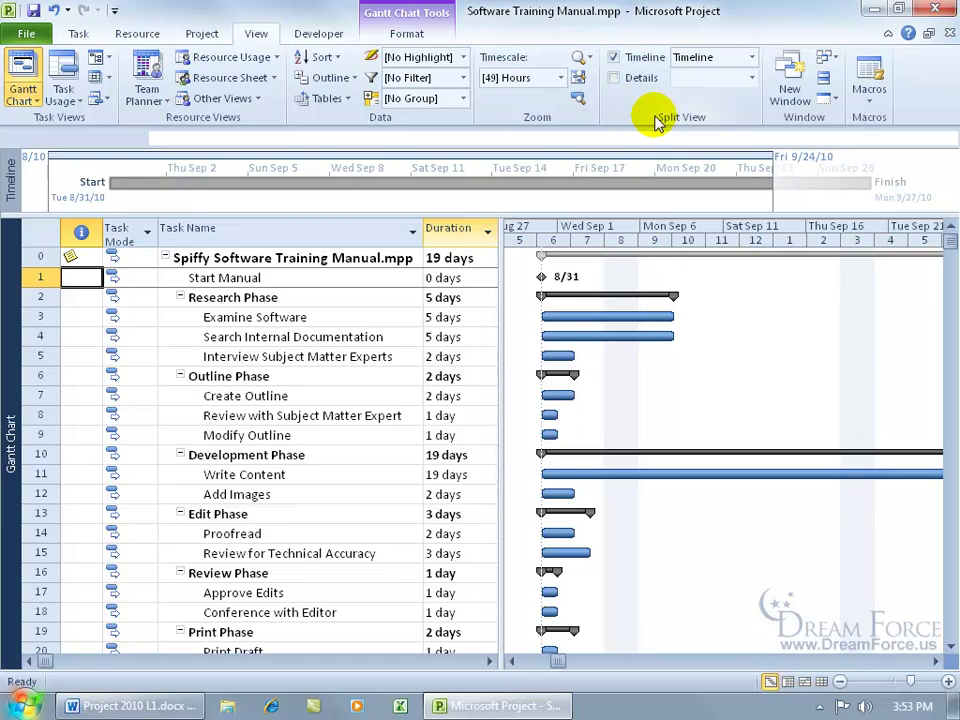
pyautogui.click(614, 57)
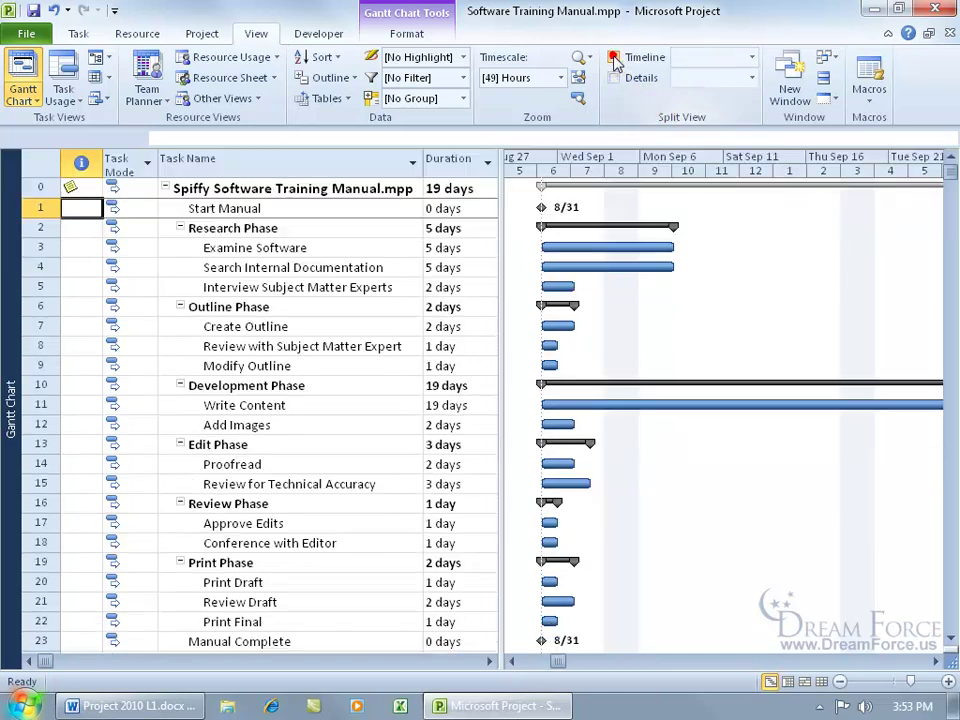
pyautogui.click(614, 57)
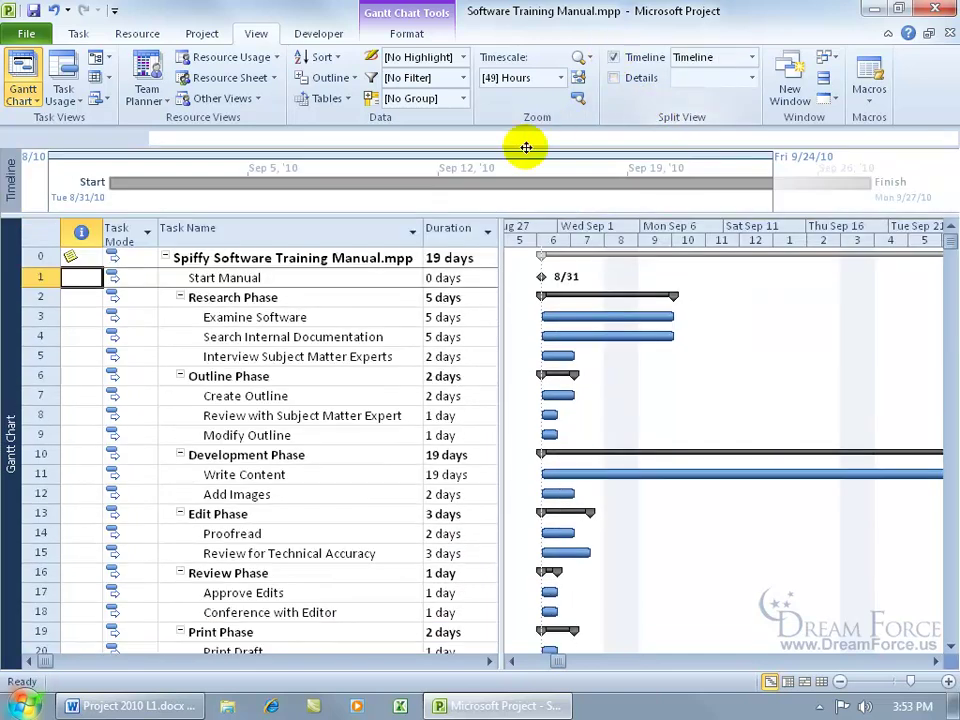
pyautogui.rightClick(466, 204)
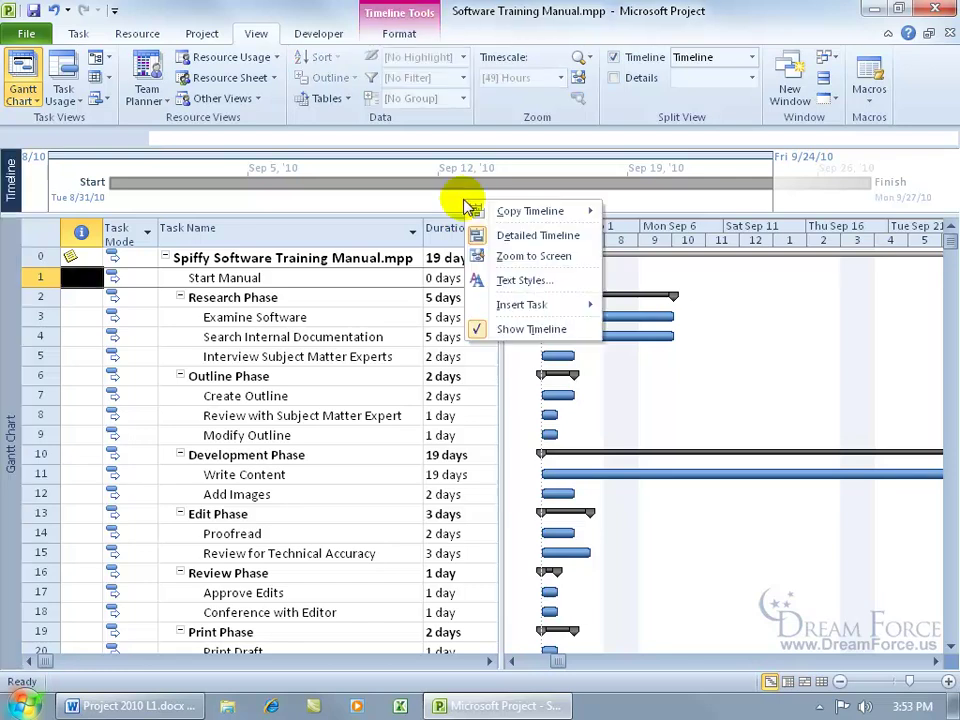
pyautogui.click(514, 338)
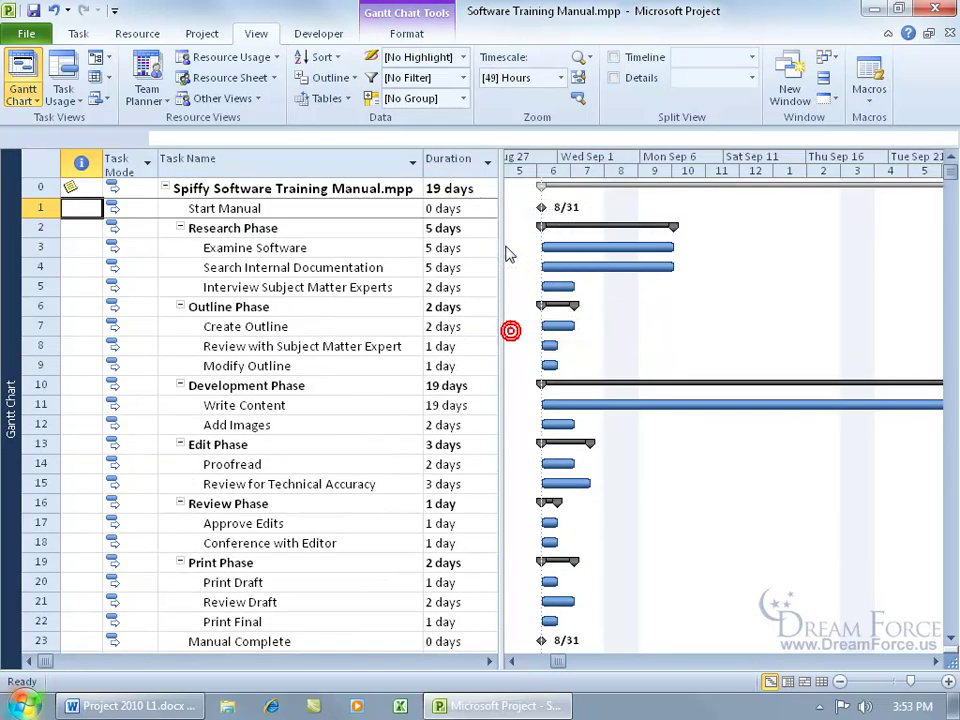
pyautogui.click(614, 58)
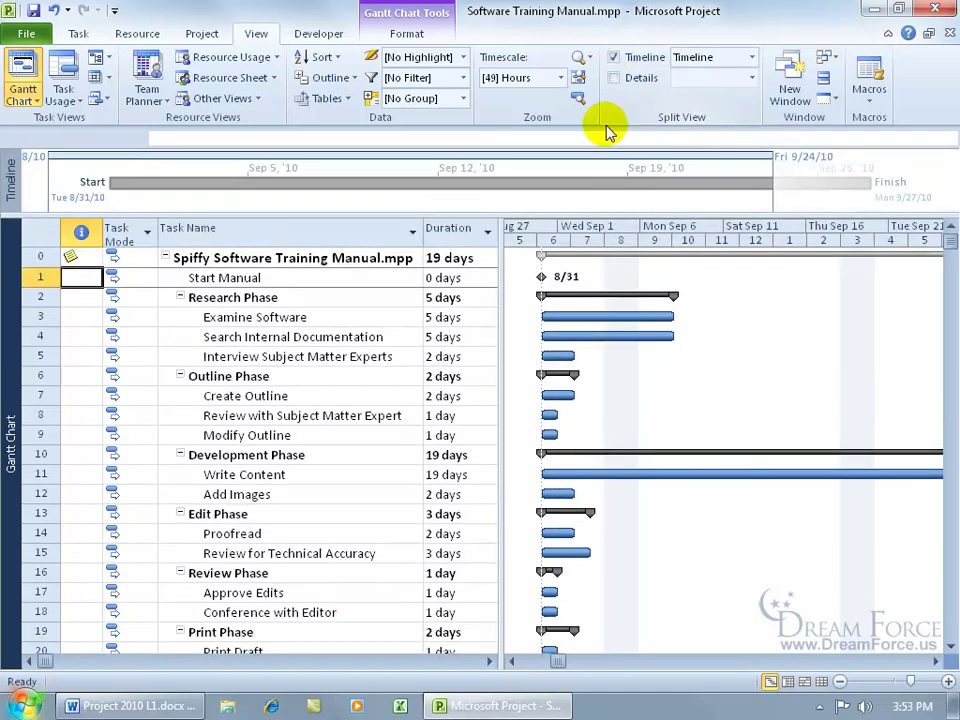
# - Shift the timeline's visible range to Mon 8/30/10 through Sun 9/26/10, and narrow it to start on Tue 9/14/10
pyautogui.click(548, 154)
pyautogui.moveTo(577, 166); pyautogui.dragTo(617, 167)
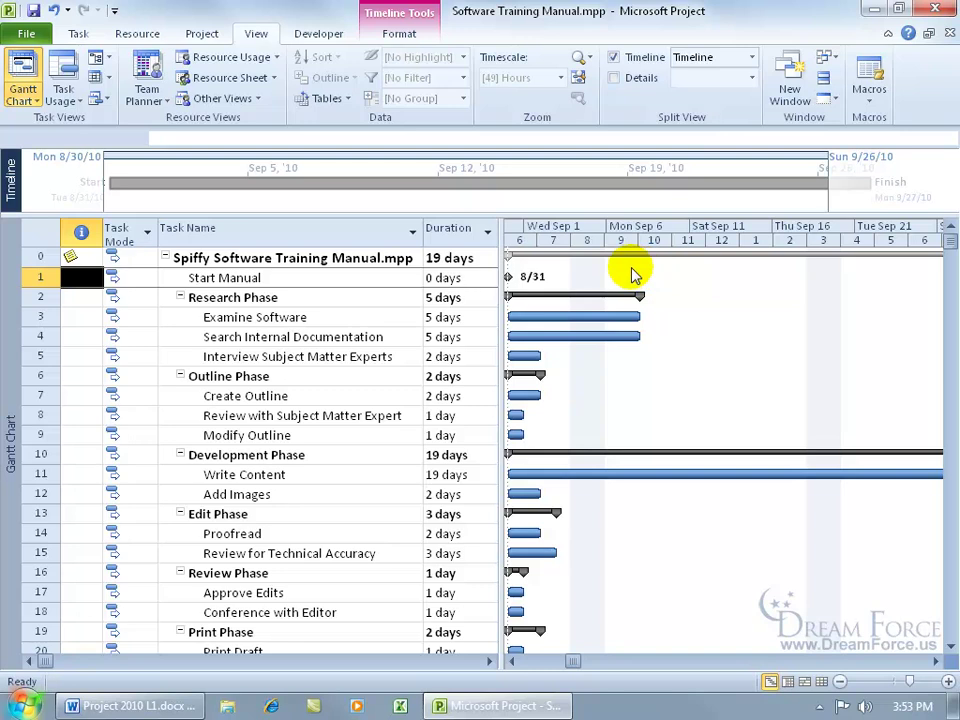
pyautogui.moveTo(551, 233)
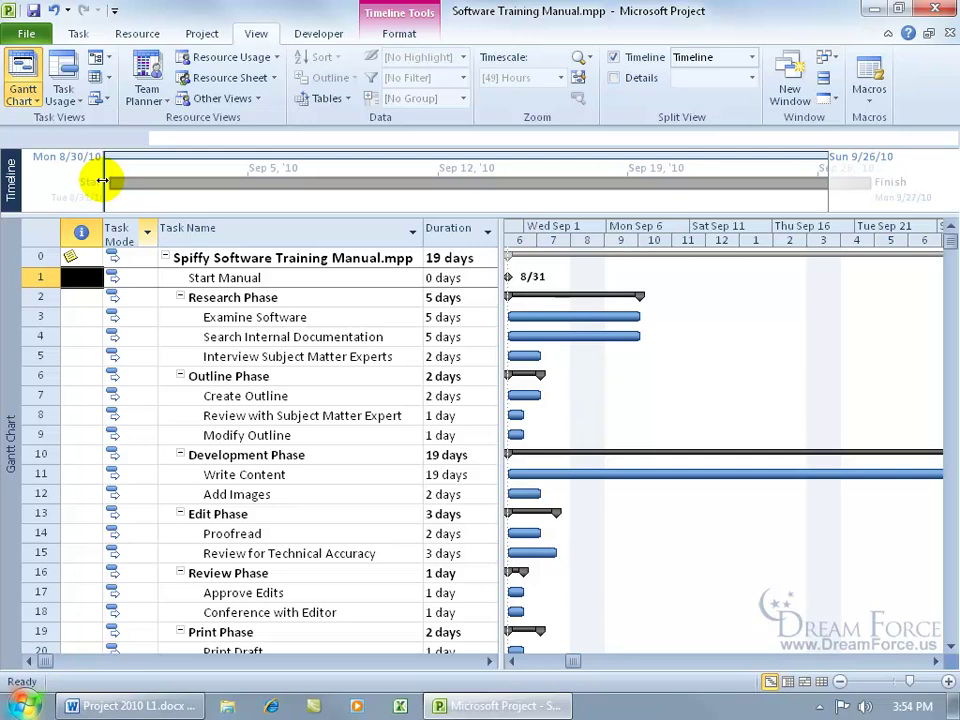
pyautogui.moveTo(102, 180); pyautogui.dragTo(314, 186)
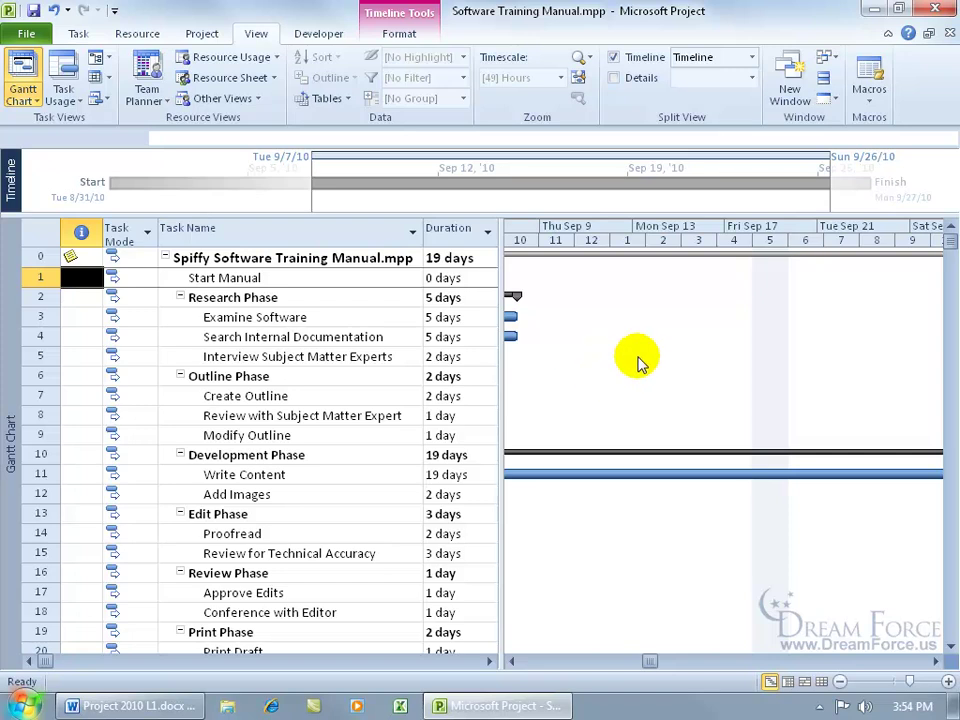
pyautogui.moveTo(312, 185); pyautogui.dragTo(493, 185)
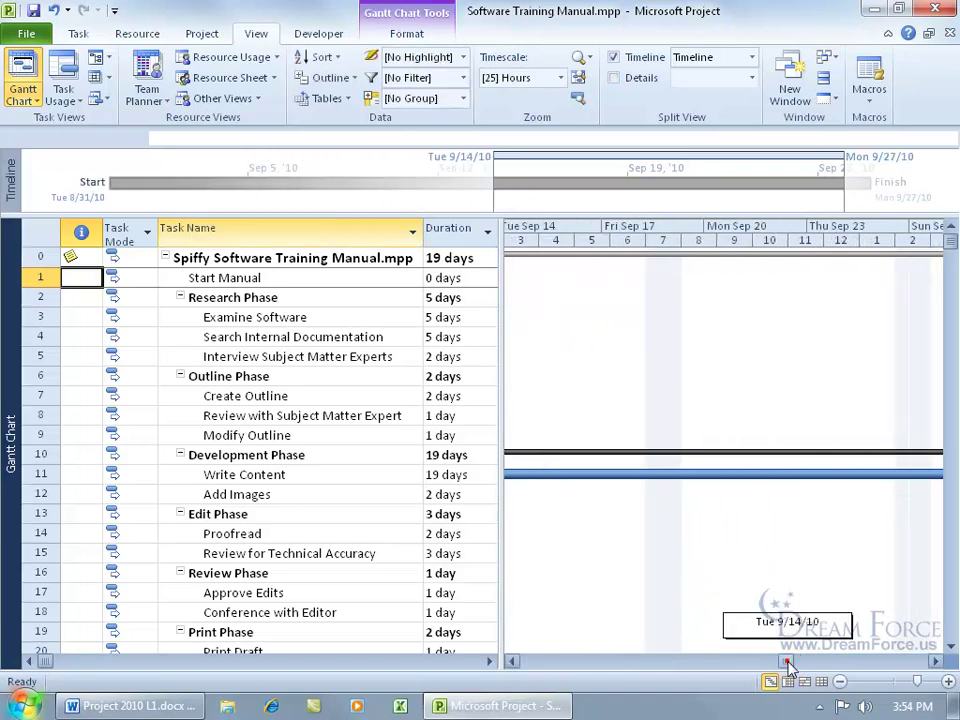
# - Narrow the timeline's visible range to start on Sun 9/26/10, and bring it back to span 8/29/10 through Sun 9/19/10
pyautogui.click(935, 661)
pyautogui.click(935, 661)
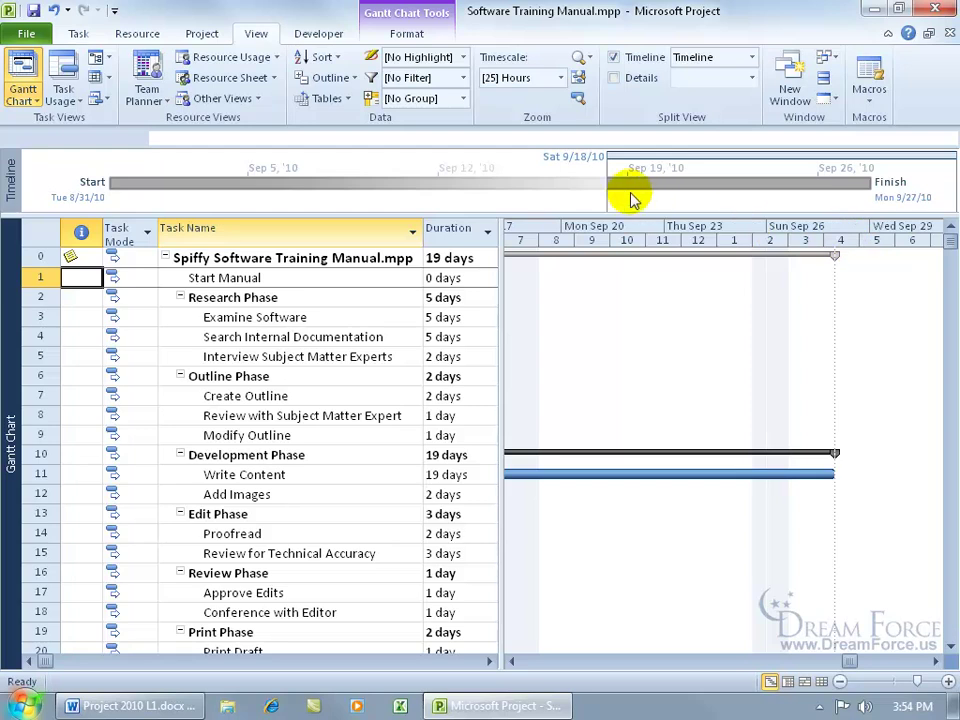
pyautogui.moveTo(611, 189); pyautogui.dragTo(808, 215)
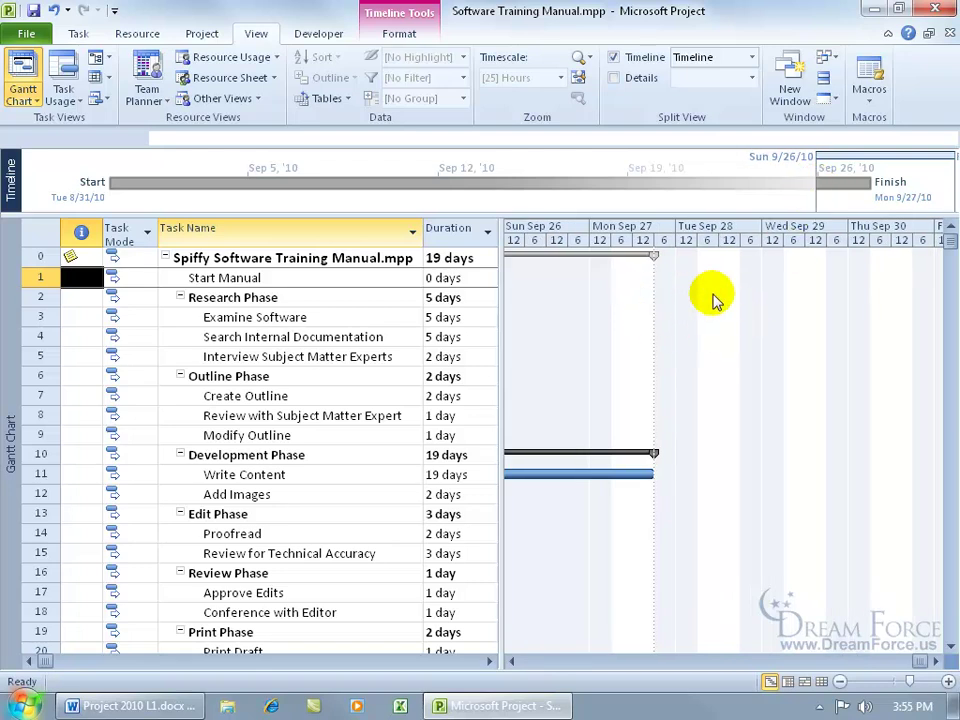
pyautogui.moveTo(883, 154); pyautogui.dragTo(577, 157)
pyautogui.moveTo(510, 193); pyautogui.dragTo(62, 196)
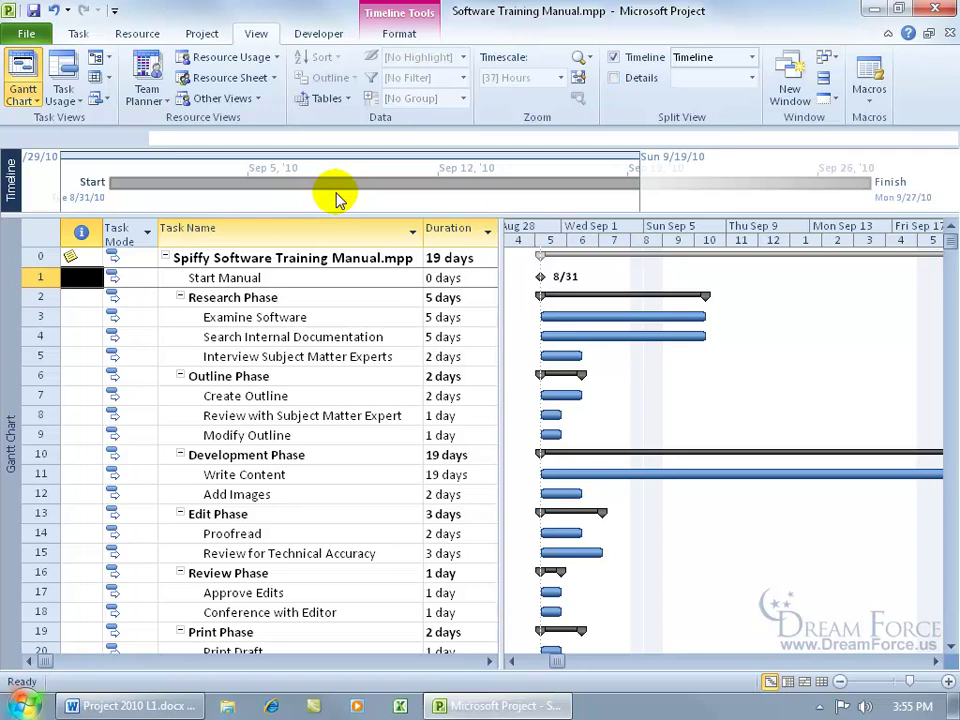
# - Add the Examine Software and Search Internal Documentation tasks to the timeline
pyautogui.rightClick(259, 316)
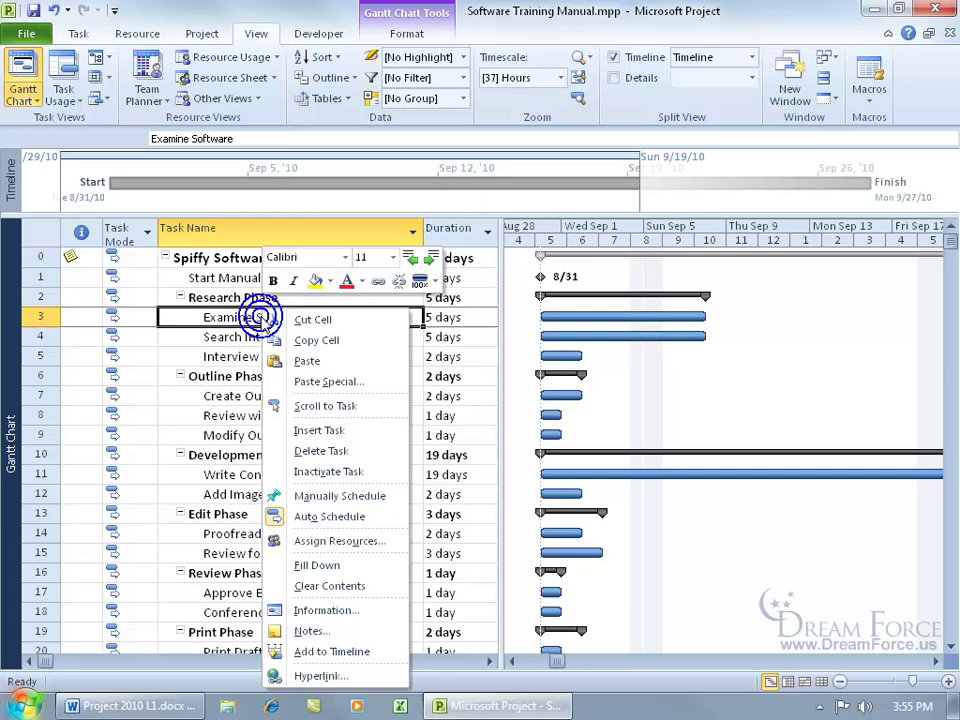
pyautogui.click(333, 652)
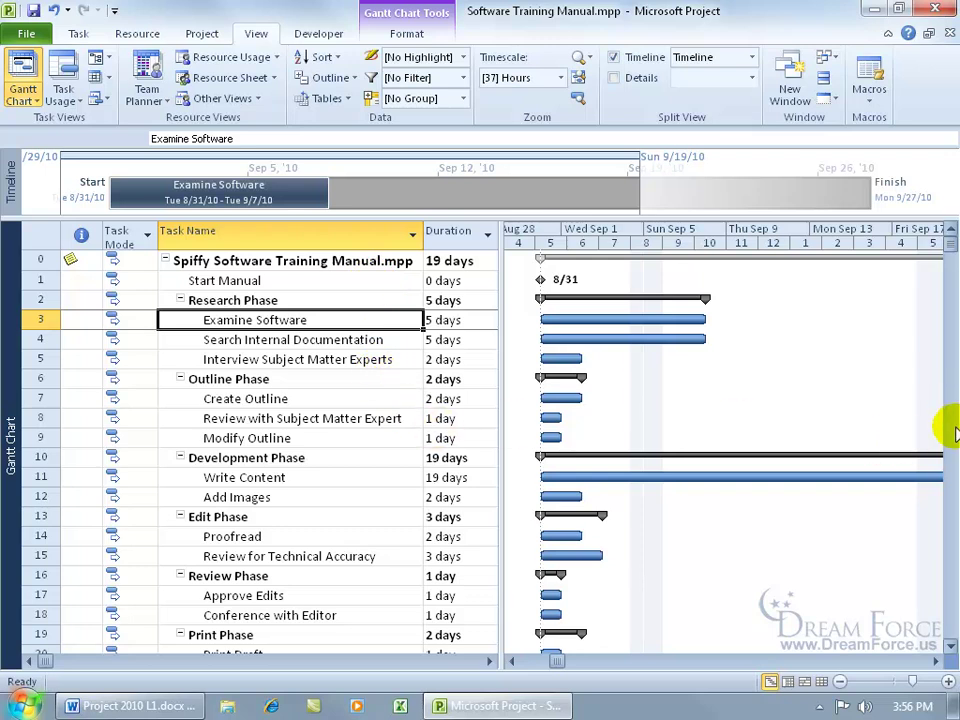
pyautogui.click(951, 647)
pyautogui.click(951, 647)
pyautogui.click(951, 229)
pyautogui.click(951, 229)
pyautogui.click(951, 229)
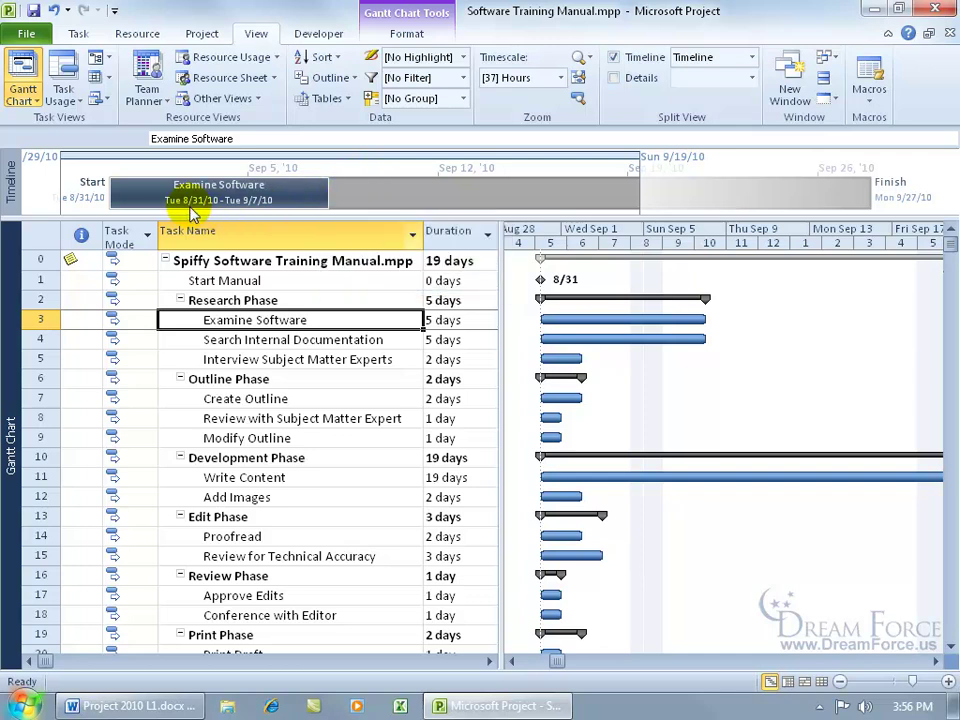
pyautogui.moveTo(240, 210)
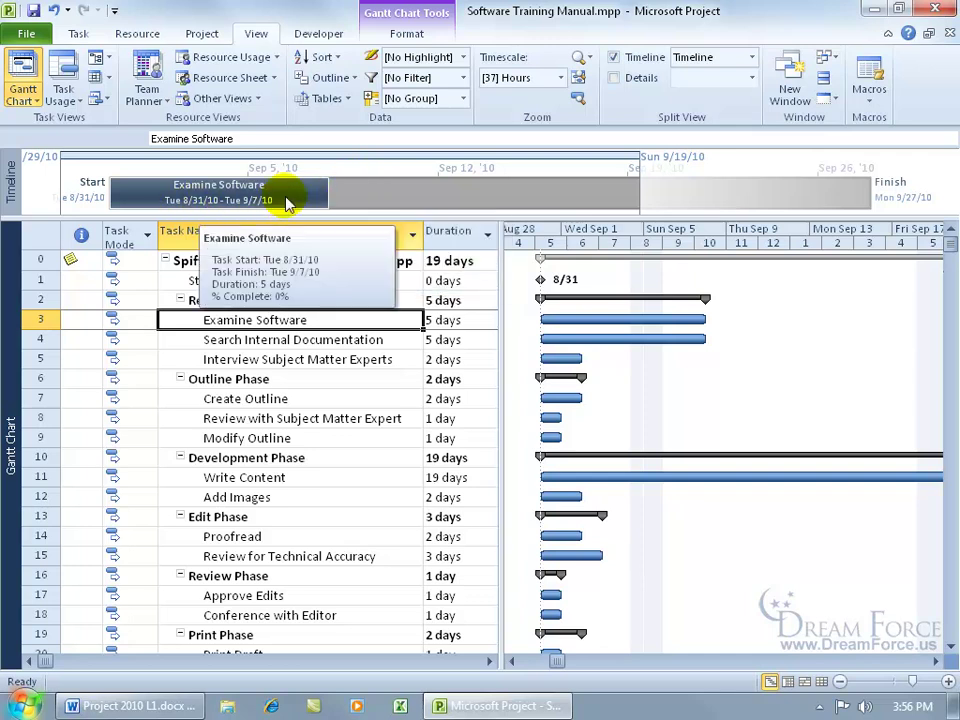
pyautogui.rightClick(257, 340)
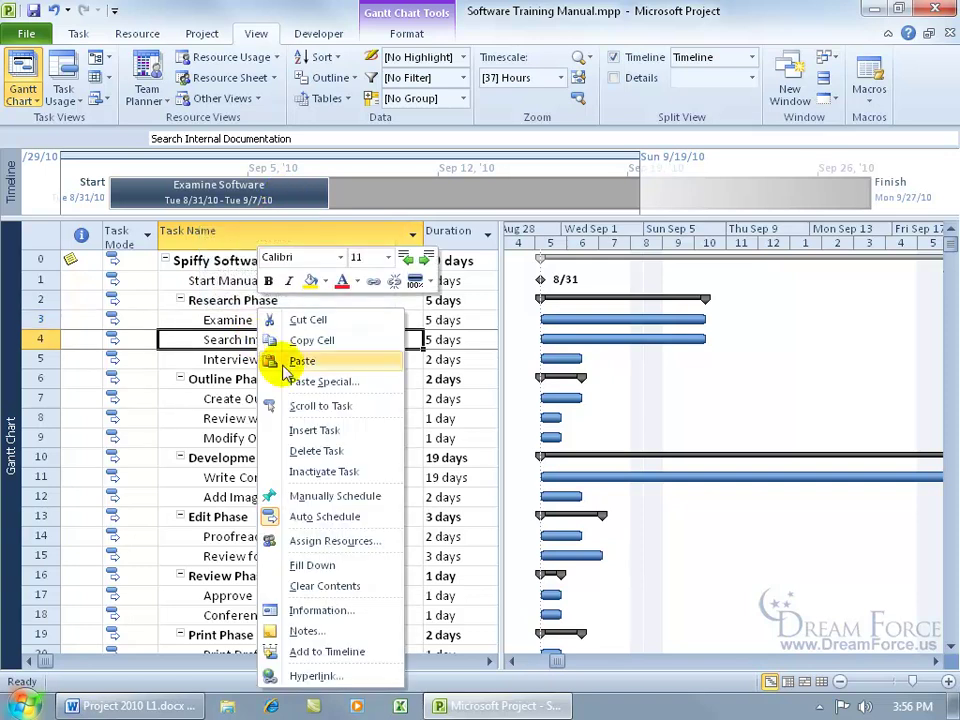
pyautogui.click(290, 651)
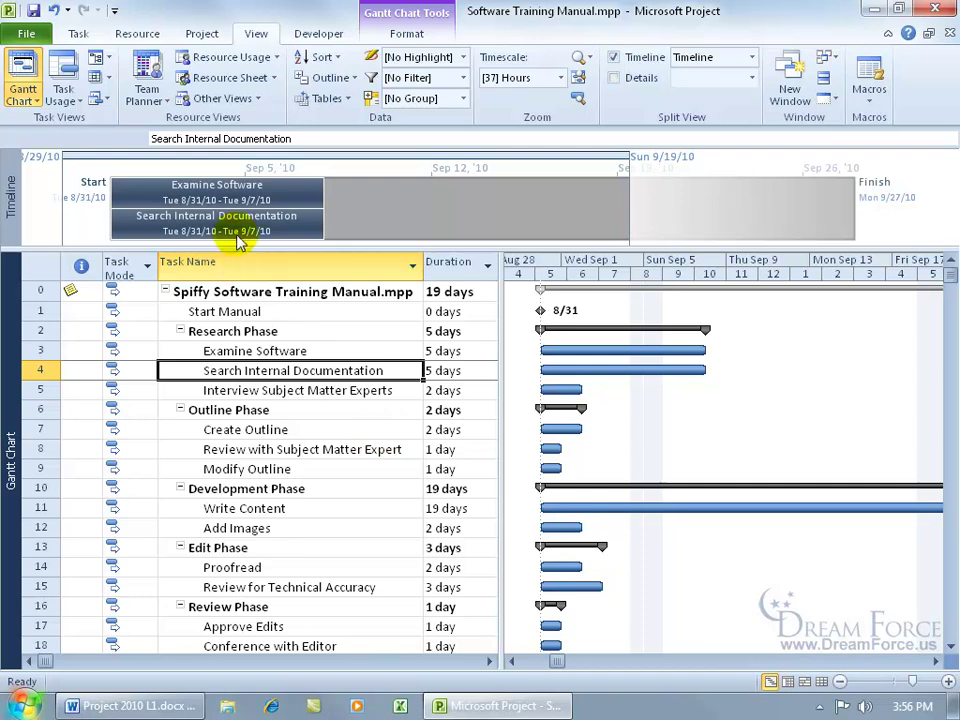
# - Swap the order of the two timeline task bars and back, and remove Examine Software from the timeline
pyautogui.moveTo(226, 243)
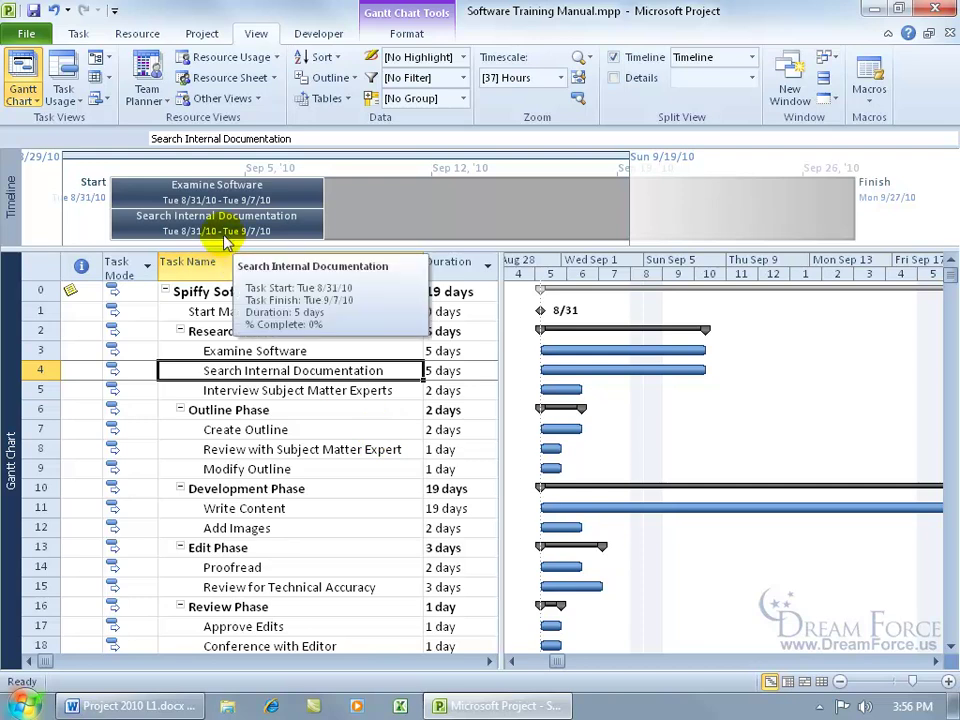
pyautogui.moveTo(226, 241); pyautogui.dragTo(231, 197)
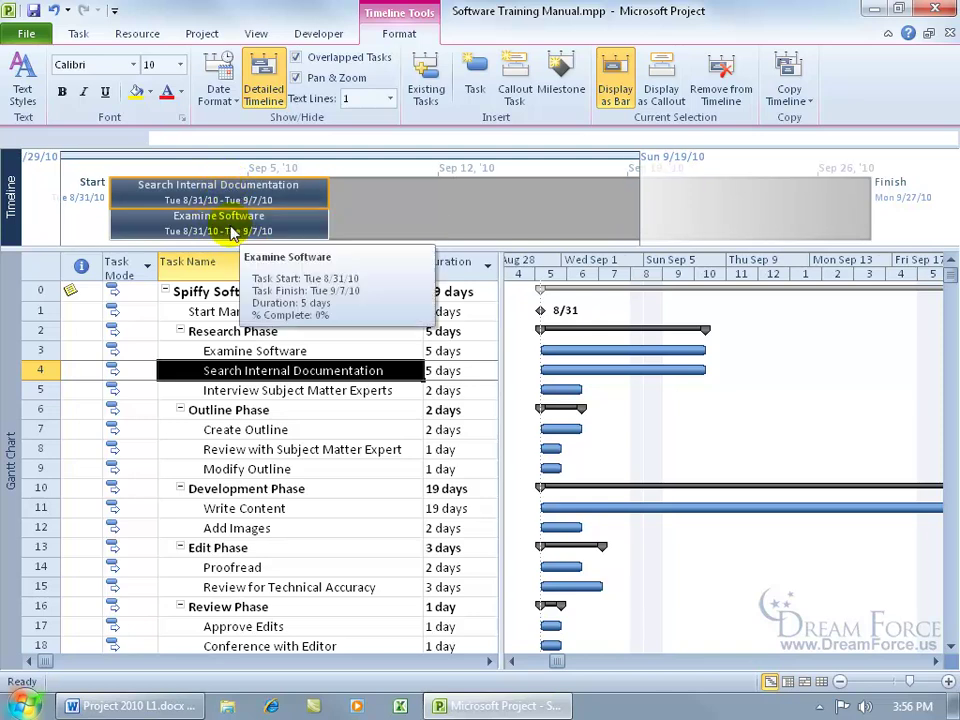
pyautogui.moveTo(231, 233); pyautogui.dragTo(199, 197)
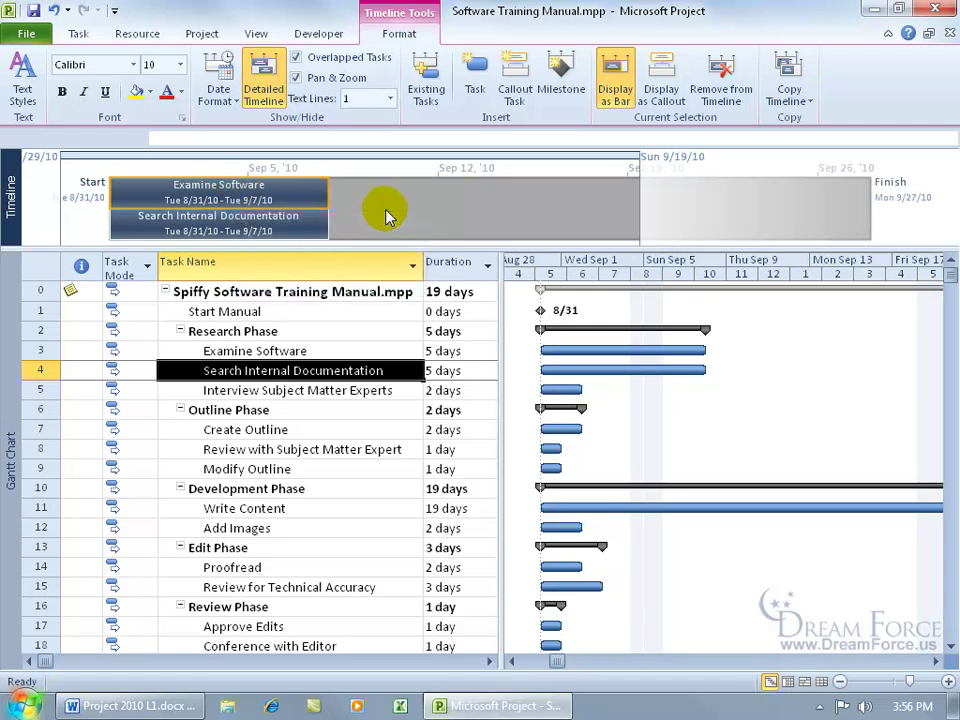
pyautogui.rightClick(240, 197)
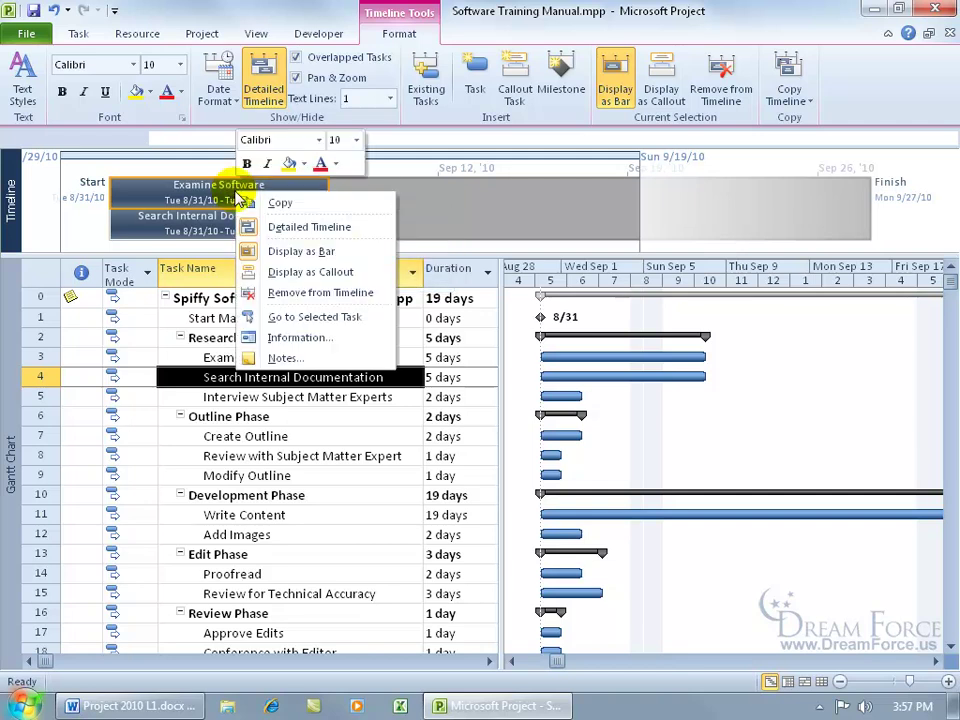
pyautogui.click(330, 292)
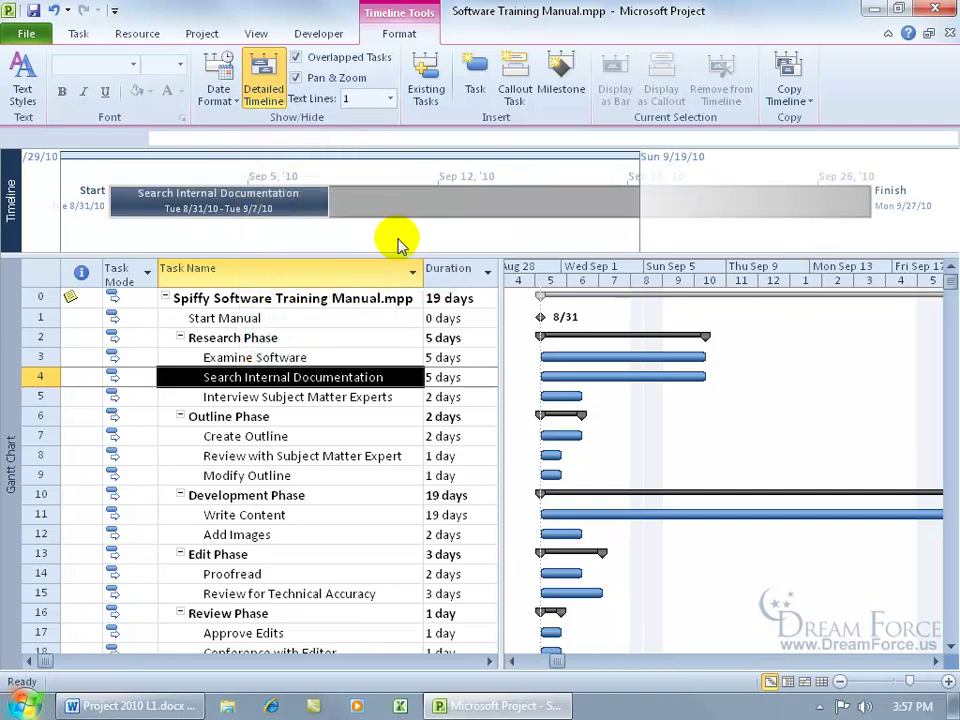
# - Turn off the detailed timeline, check the Search Internal Documentation bar's details, and turn the detailed timeline back on
pyautogui.rightClick(322, 203)
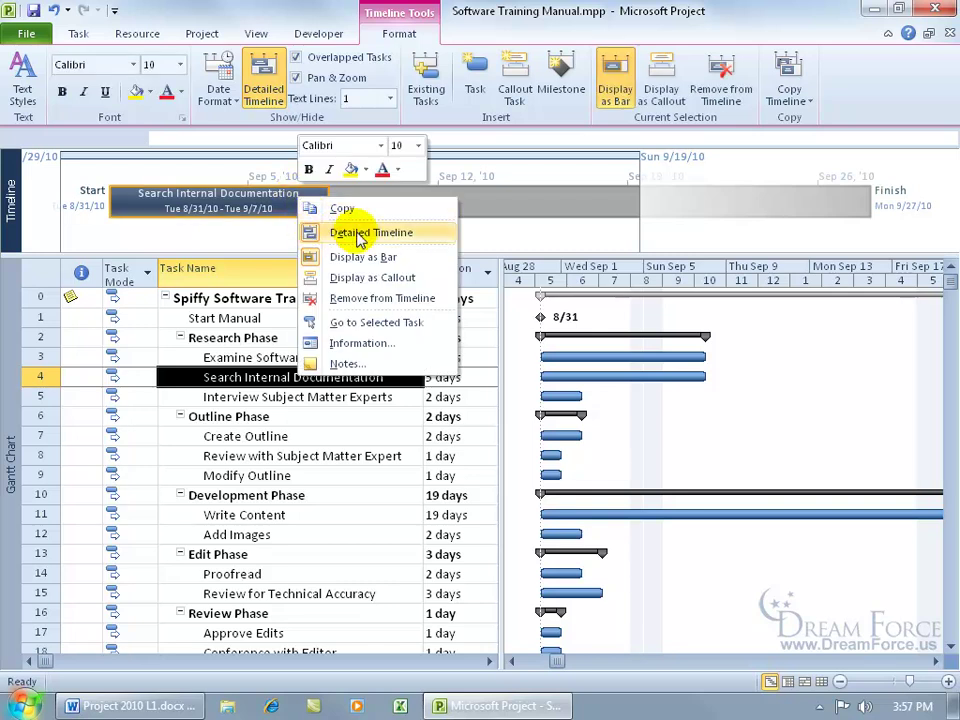
pyautogui.click(314, 230)
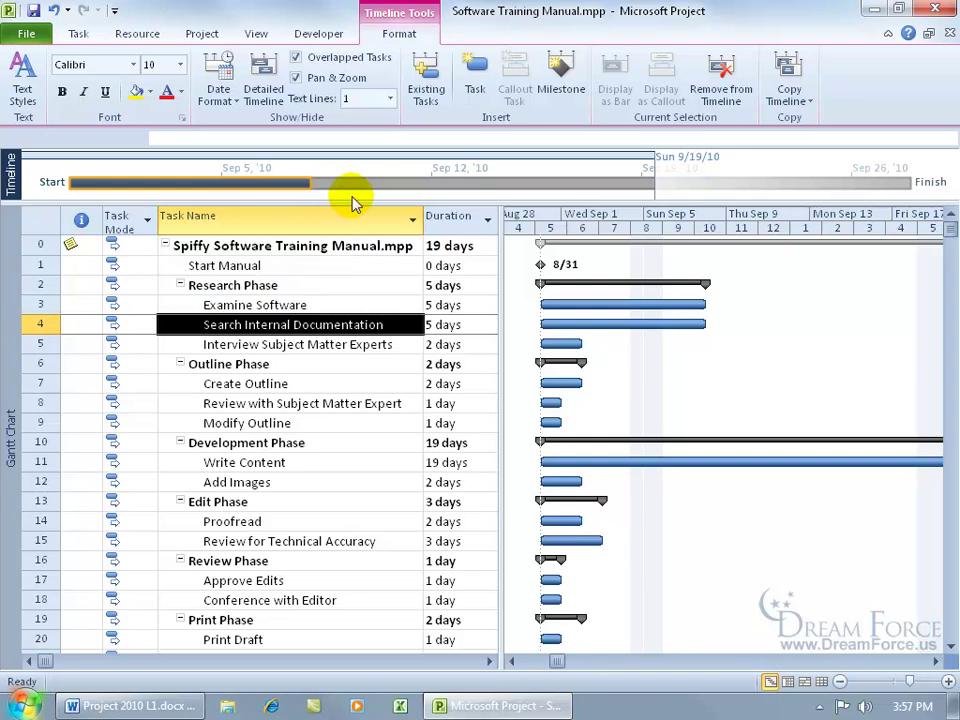
pyautogui.moveTo(285, 188)
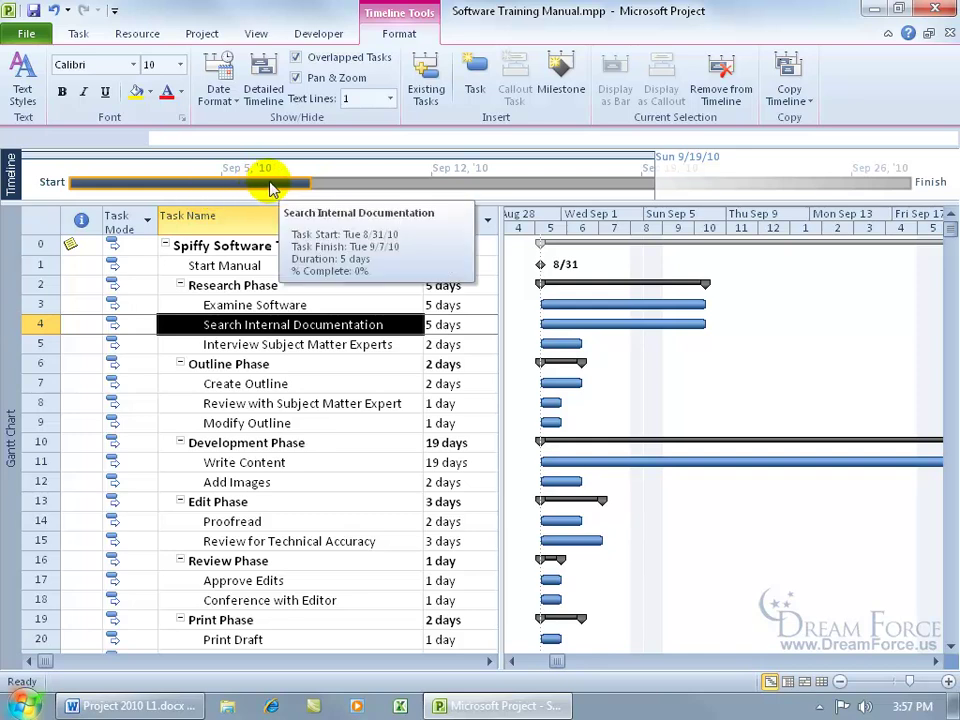
pyautogui.rightClick(270, 188)
pyautogui.click(311, 217)
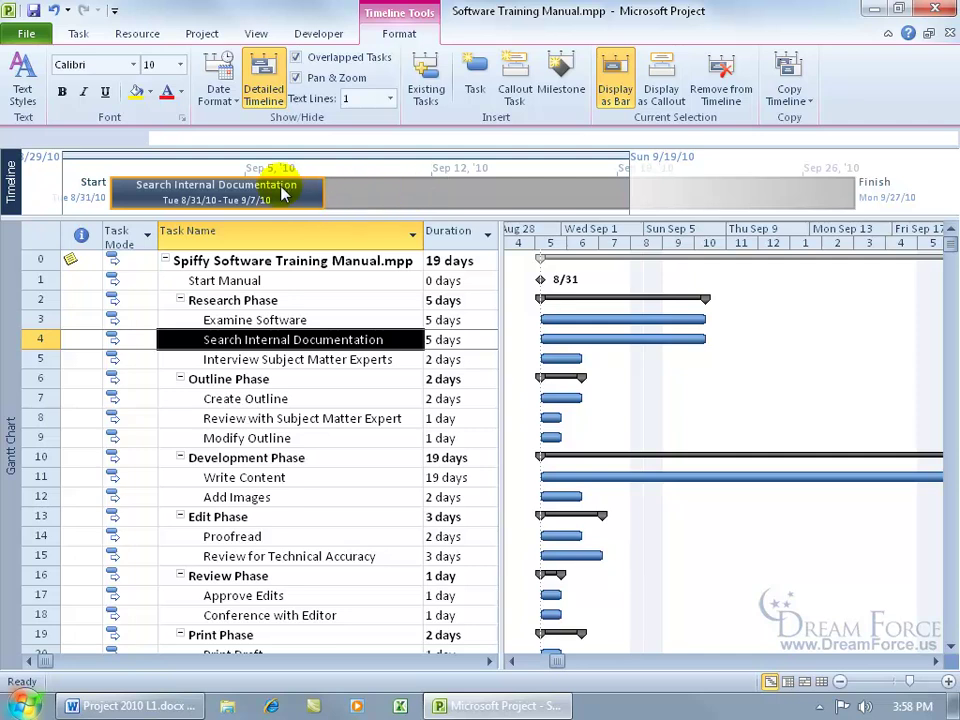
# - Display Search Internal Documentation as a callout on the timeline, and turn off the detailed timeline
pyautogui.moveTo(280, 195)
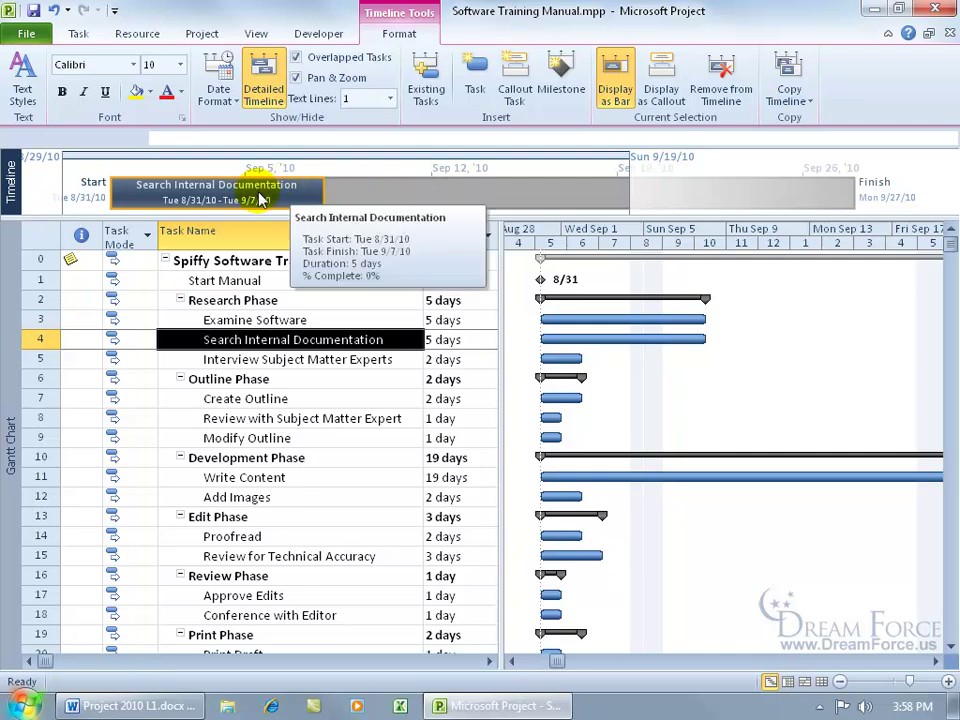
pyautogui.rightClick(245, 194)
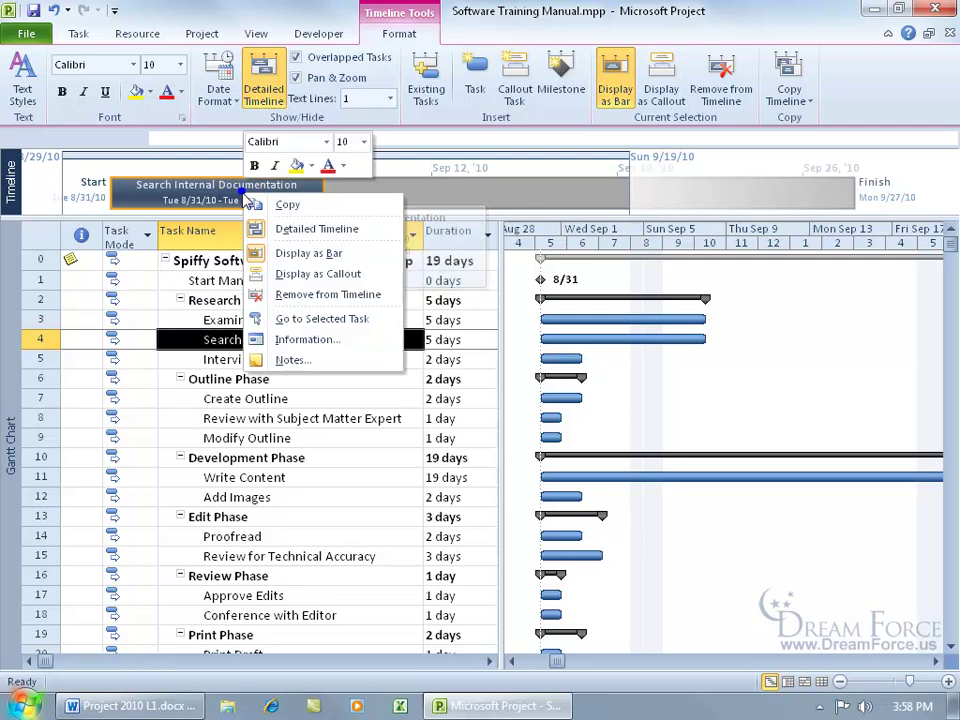
pyautogui.click(268, 273)
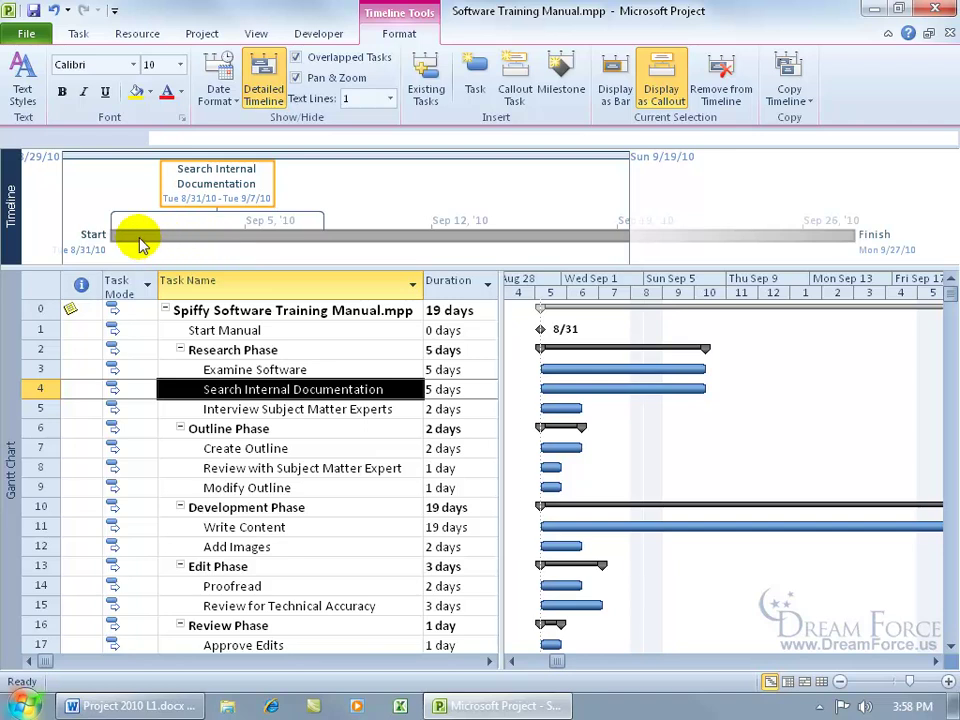
pyautogui.rightClick(299, 236)
pyautogui.click(315, 268)
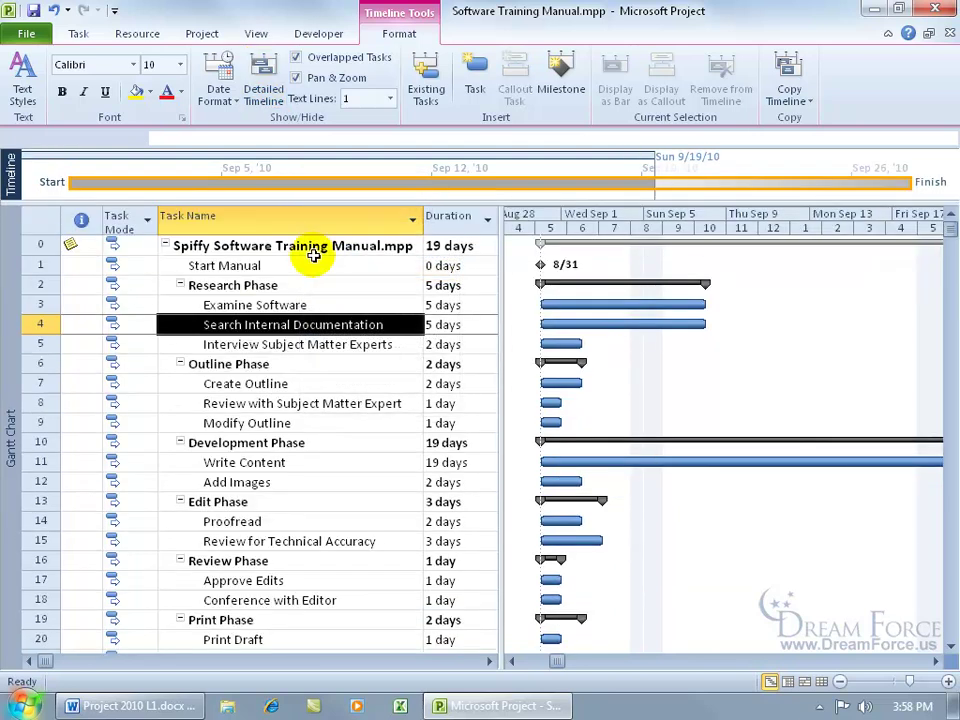
# - Turn the detailed timeline back on, and replace the Search Internal Documentation callout by removing the task and re-adding it as a bar
pyautogui.rightClick(230, 185)
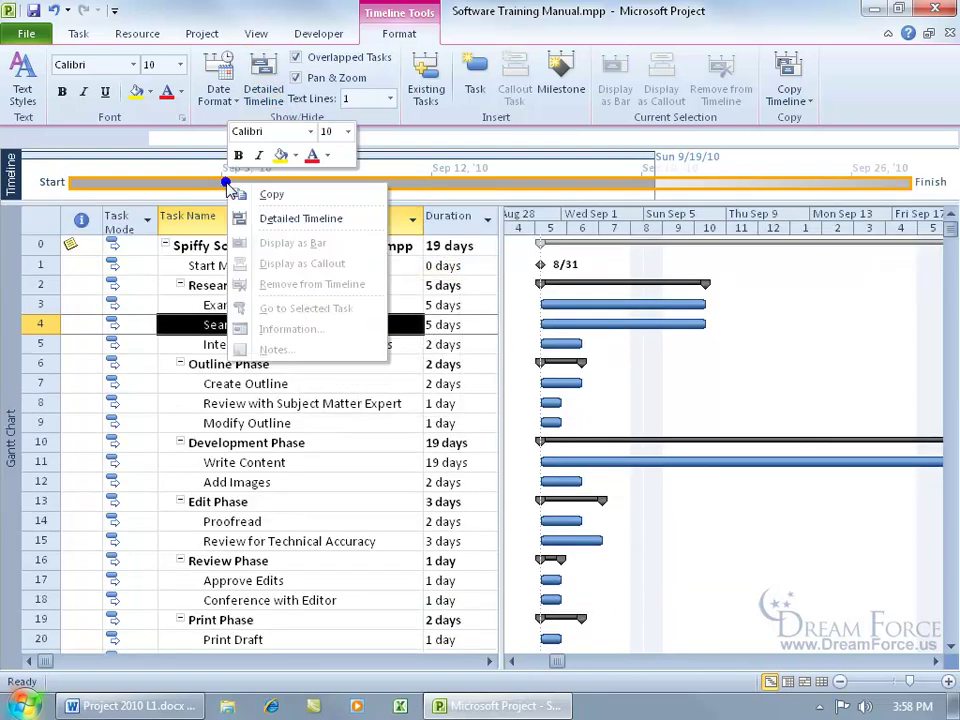
pyautogui.click(240, 218)
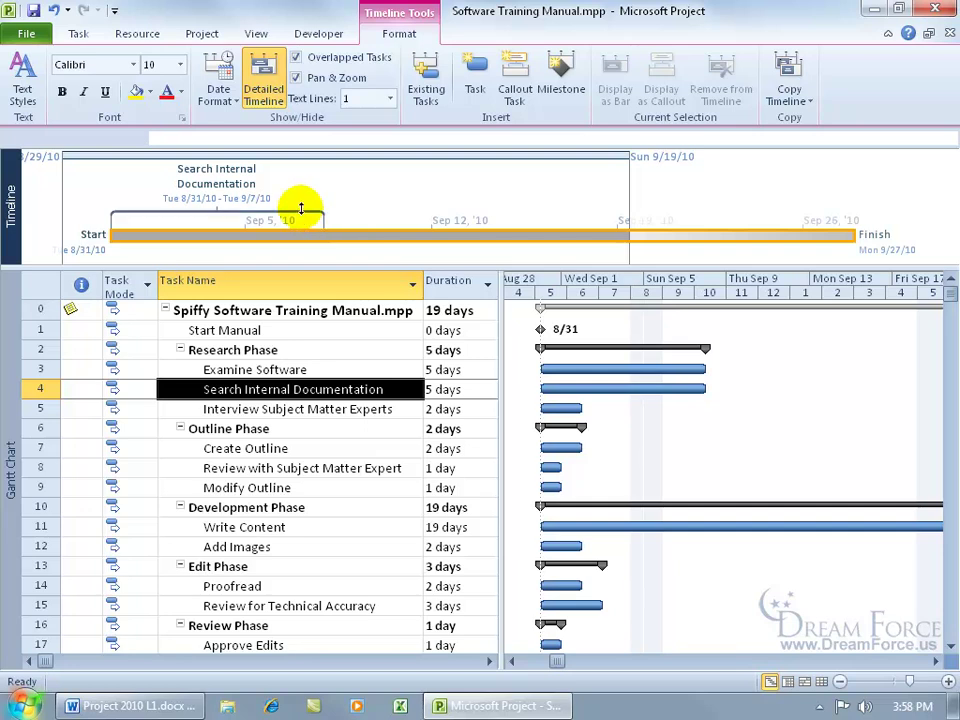
pyautogui.rightClick(229, 183)
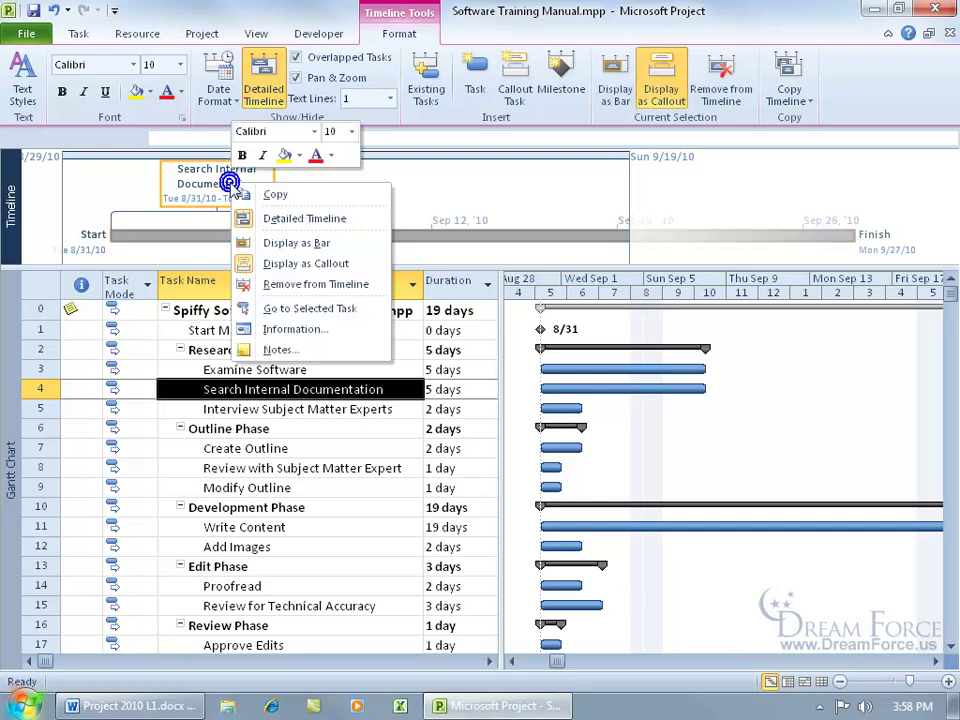
pyautogui.click(302, 286)
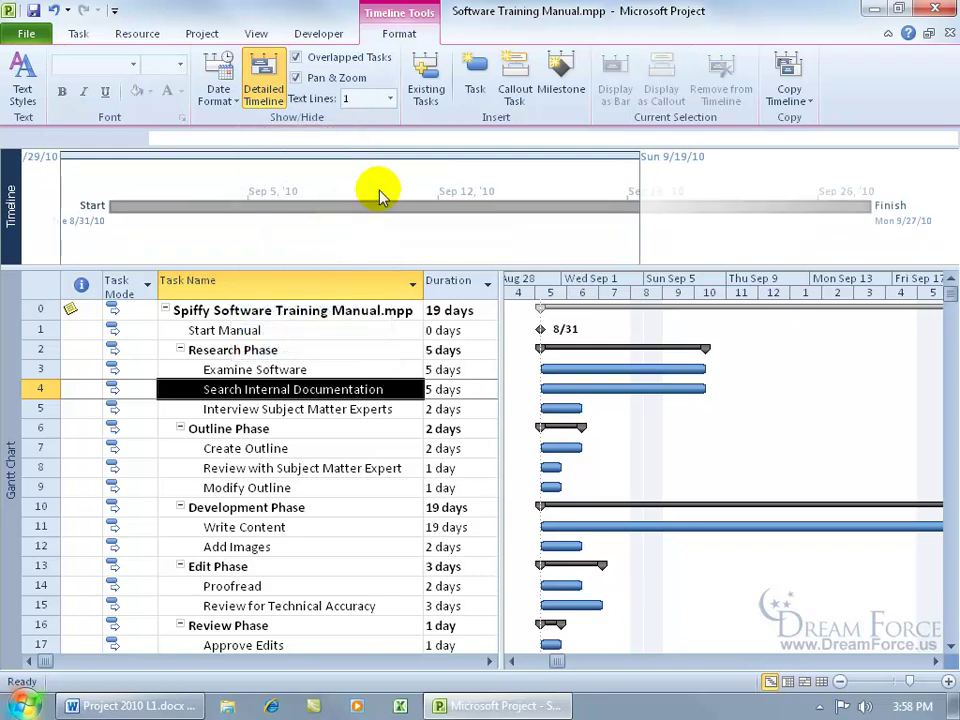
pyautogui.rightClick(280, 394)
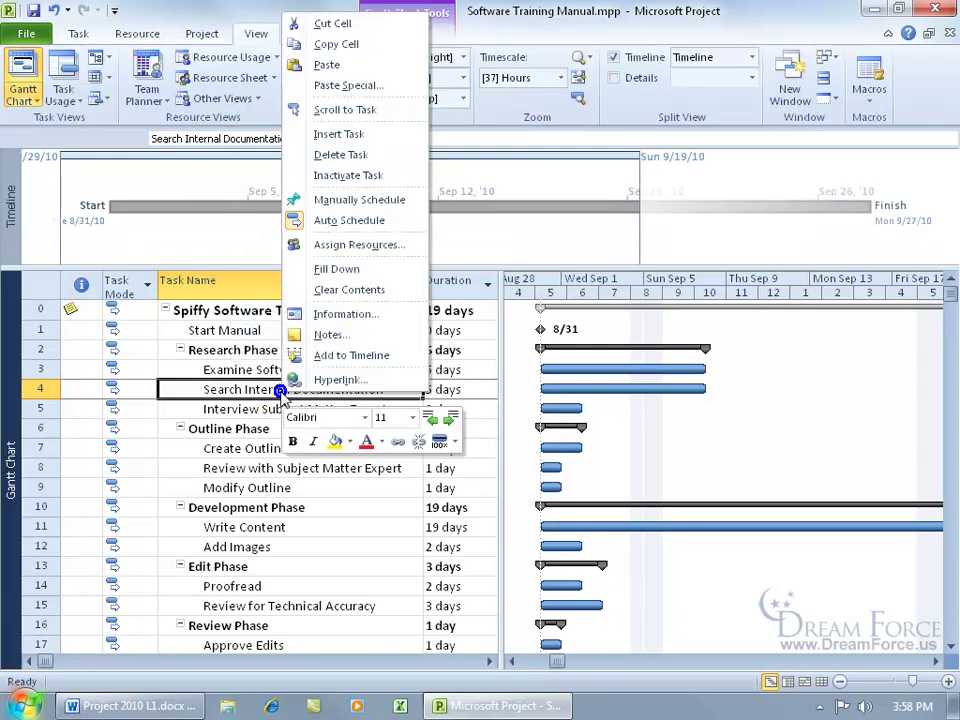
pyautogui.click(336, 356)
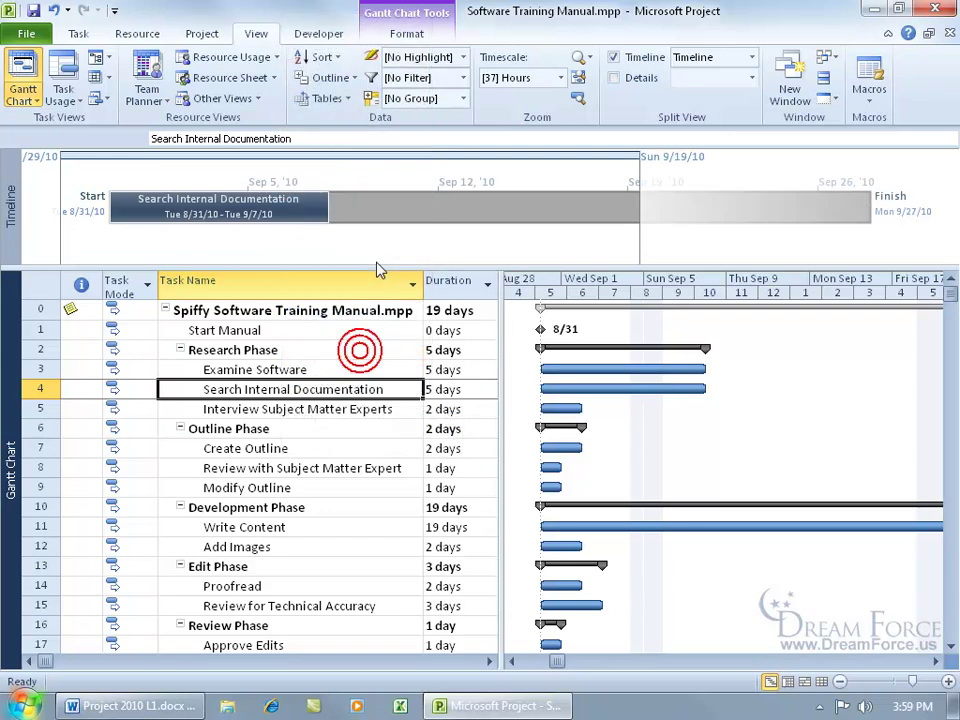
# - Shift the Gantt chart back to mid-August, and go to the selected task from the Search Internal Documentation timeline bar
pyautogui.click(510, 663)
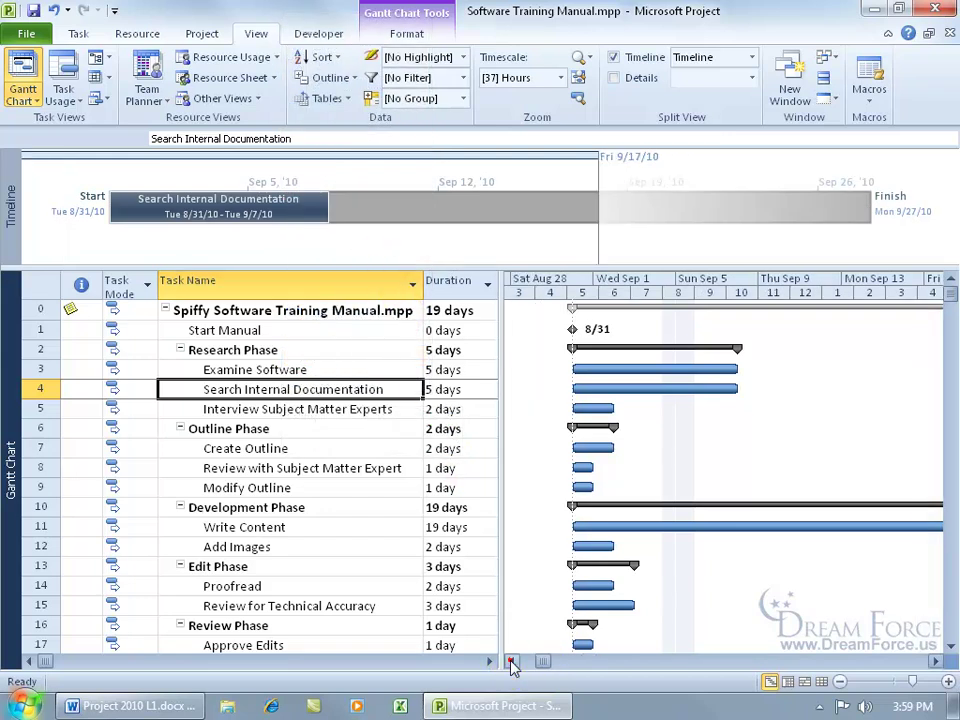
pyautogui.click(511, 663)
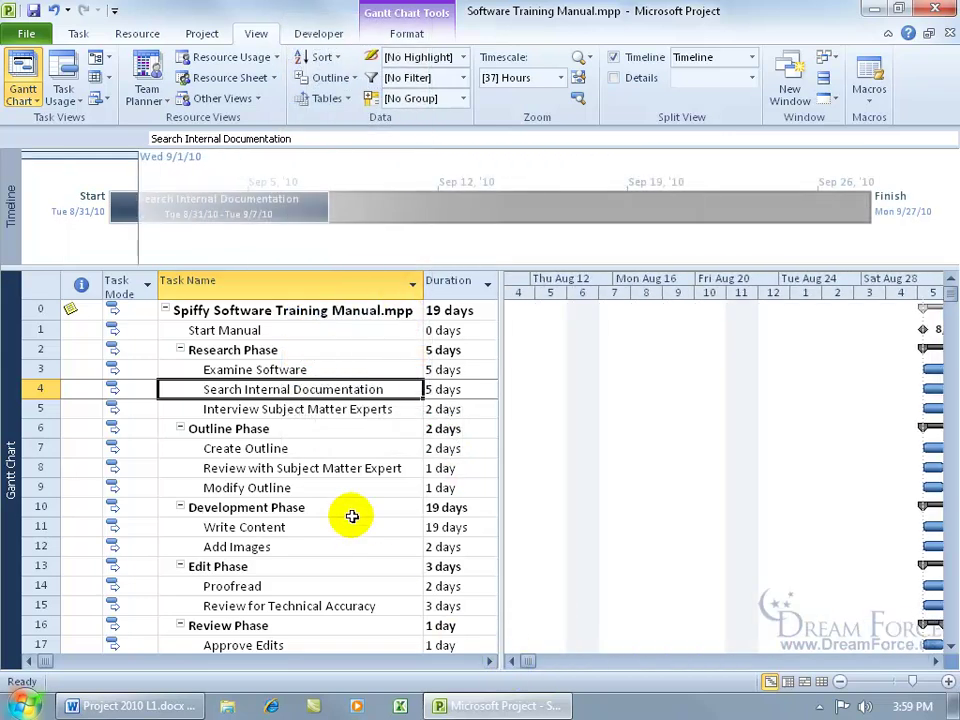
pyautogui.rightClick(123, 207)
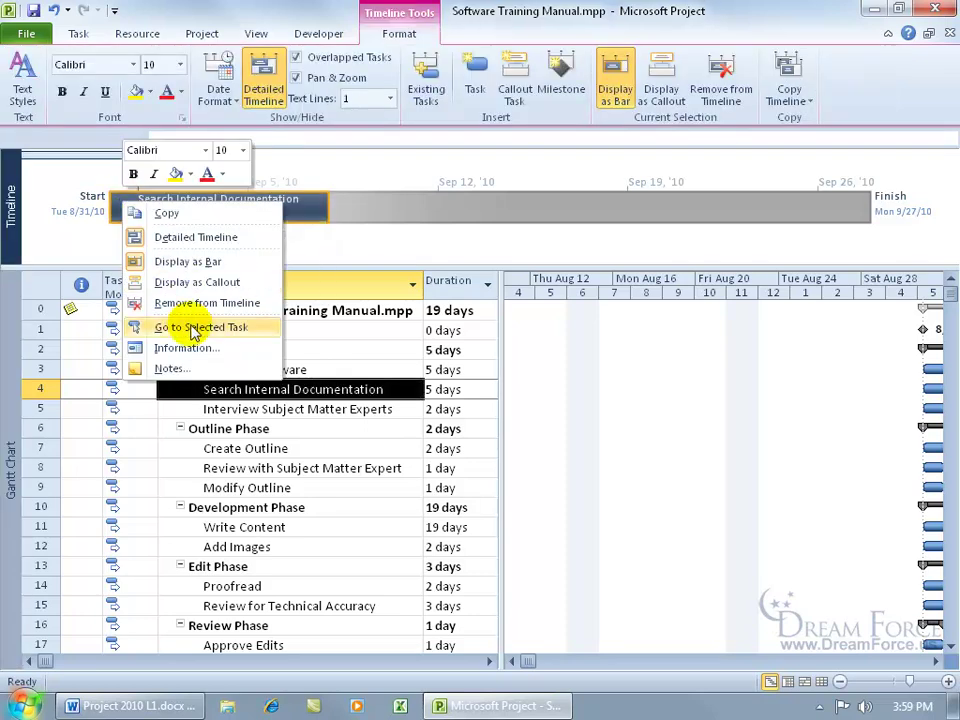
pyautogui.click(193, 328)
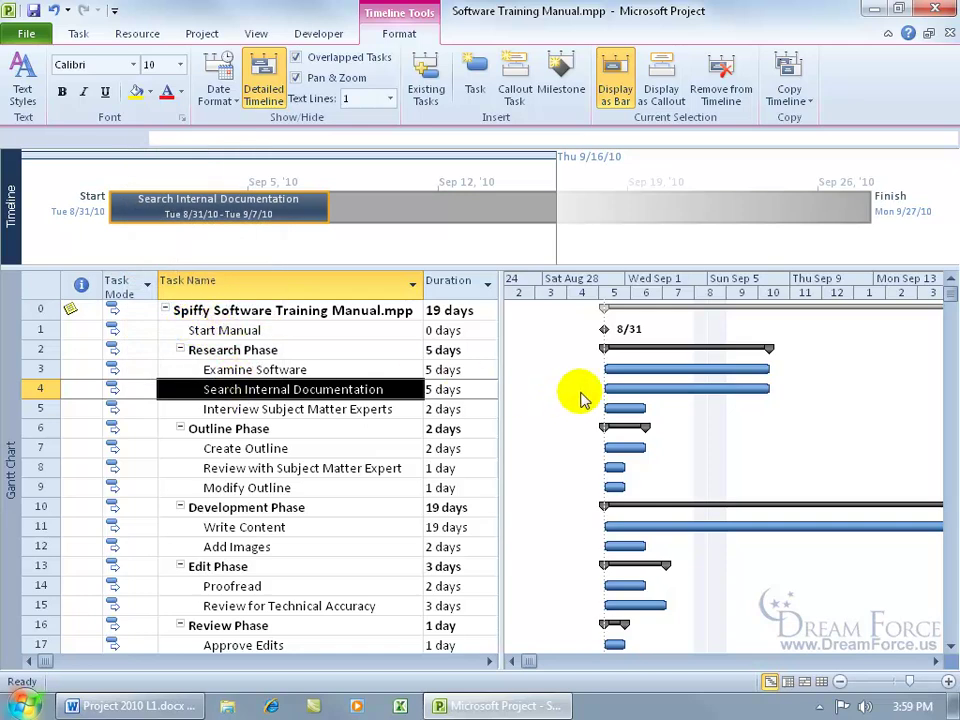
# - Shift the Gantt chart forward to late September, and scroll to the Search Internal Documentation task from its row in the task table
pyautogui.click(937, 661)
pyautogui.click(940, 663)
pyautogui.rightClick(236, 214)
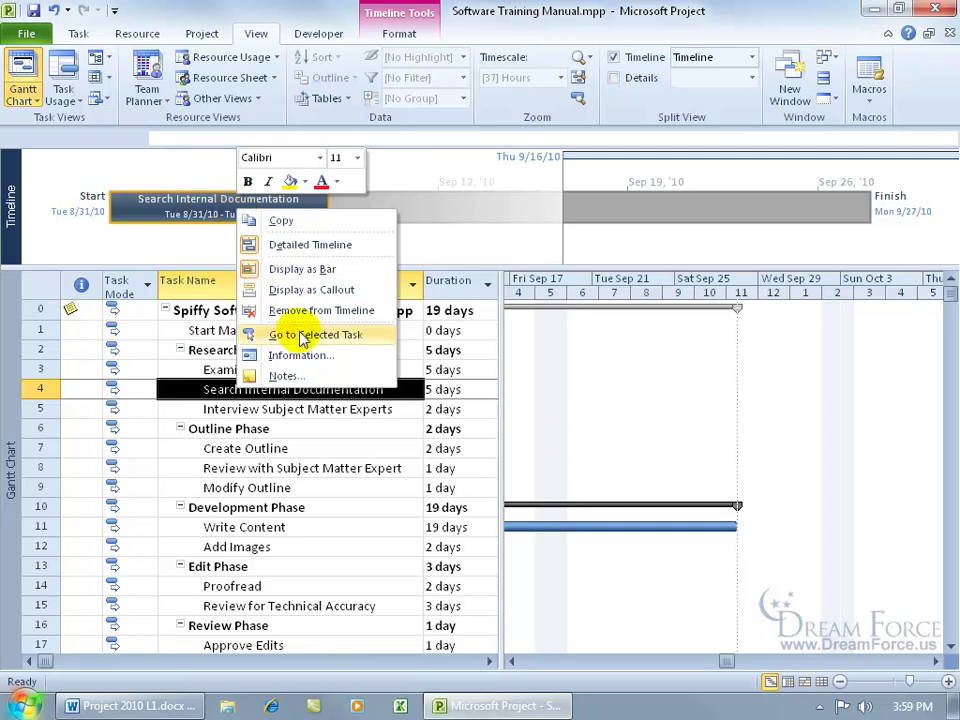
pyautogui.click(240, 392)
pyautogui.rightClick(254, 394)
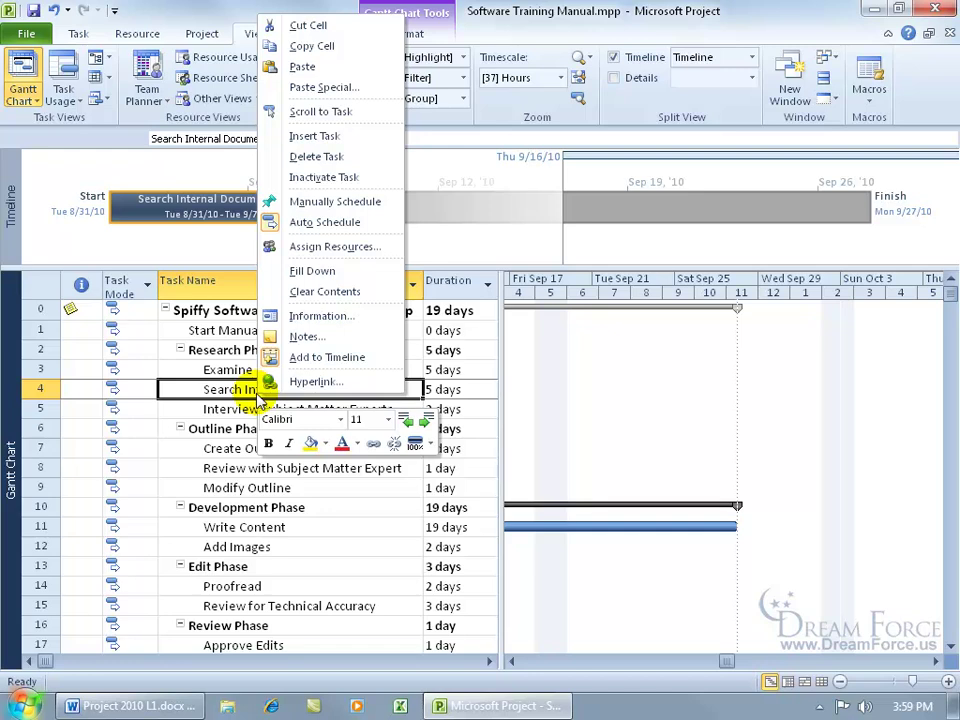
pyautogui.click(318, 114)
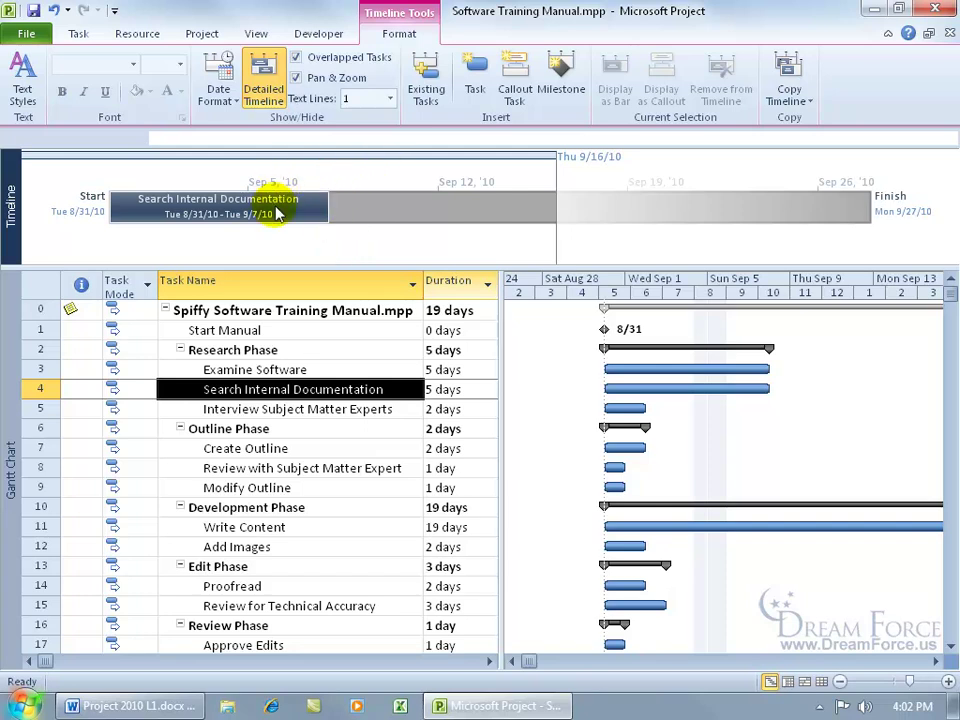
# - Check the Search Internal Documentation bar's details, and copy the timeline in the For E-mail format
pyautogui.moveTo(278, 214)
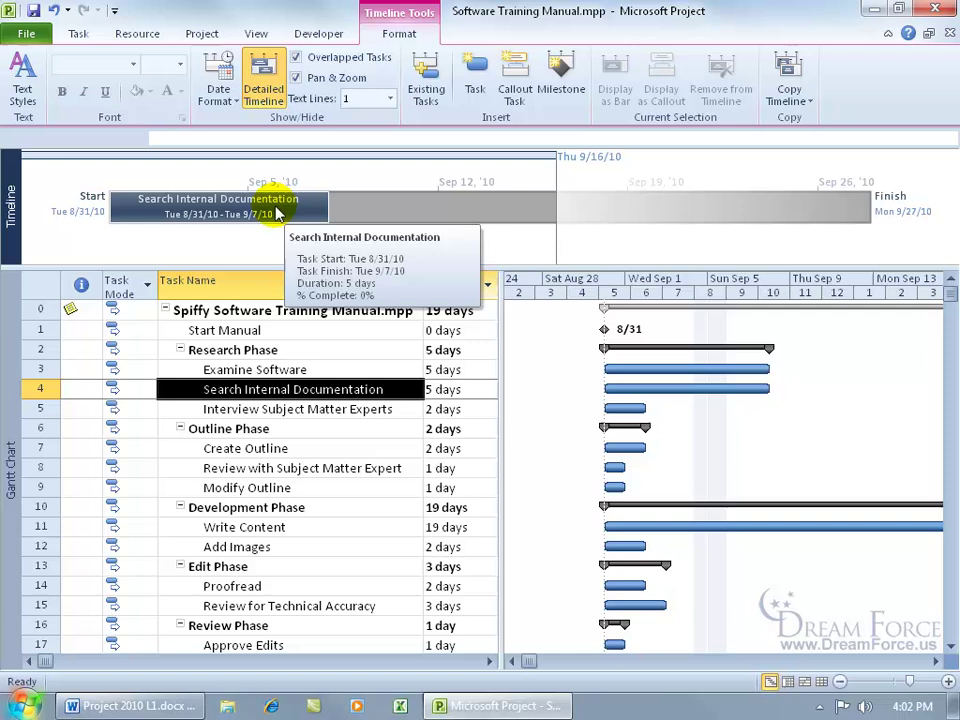
pyautogui.rightClick(392, 175)
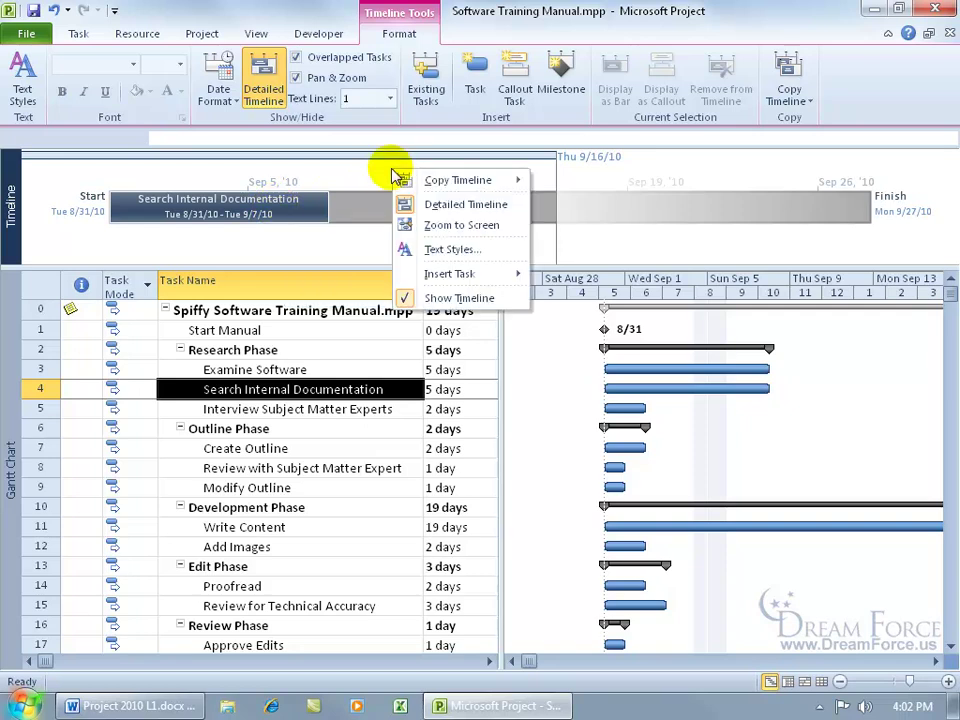
pyautogui.moveTo(422, 186)
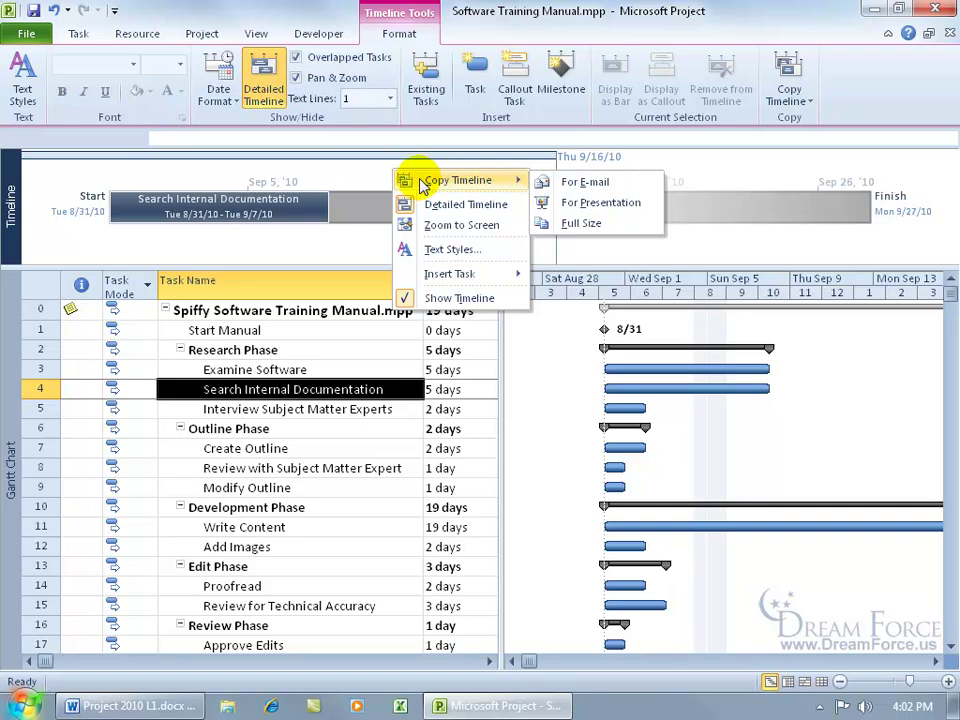
pyautogui.click(598, 186)
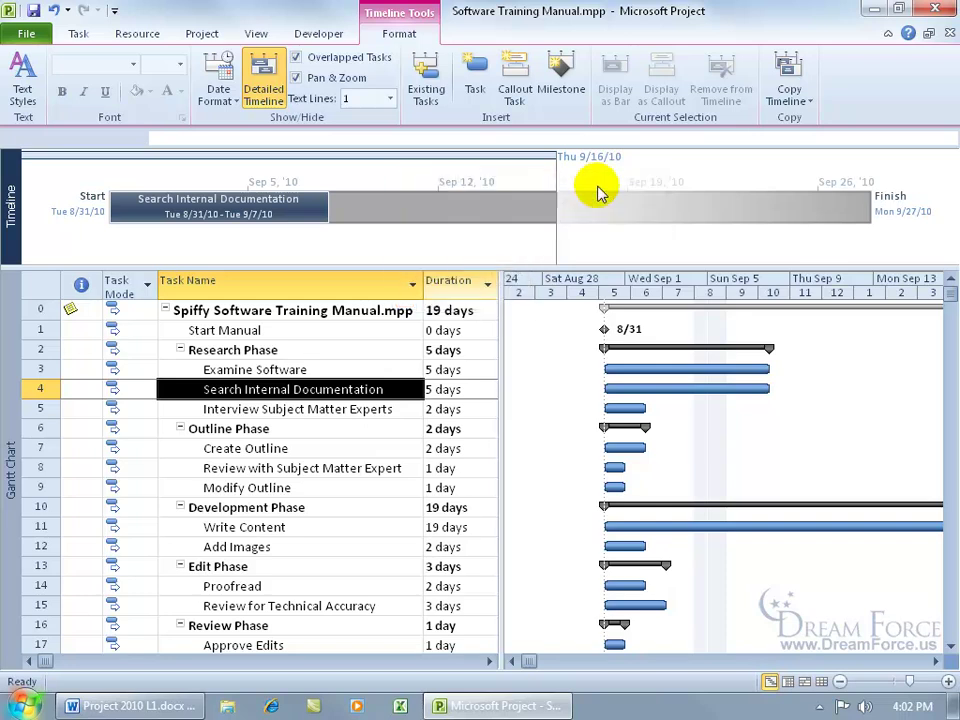
# - Switch to a new blank Microsoft Word document, paste the e-mail version of the timeline, and start a new line below it
pyautogui.rightClick(124, 705)
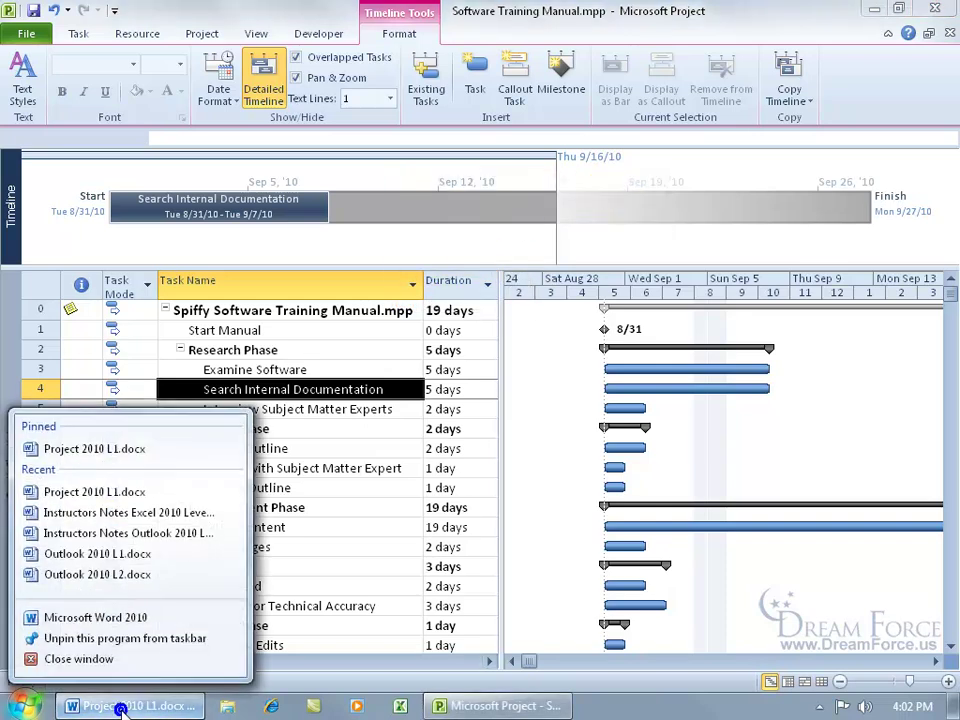
pyautogui.click(112, 620)
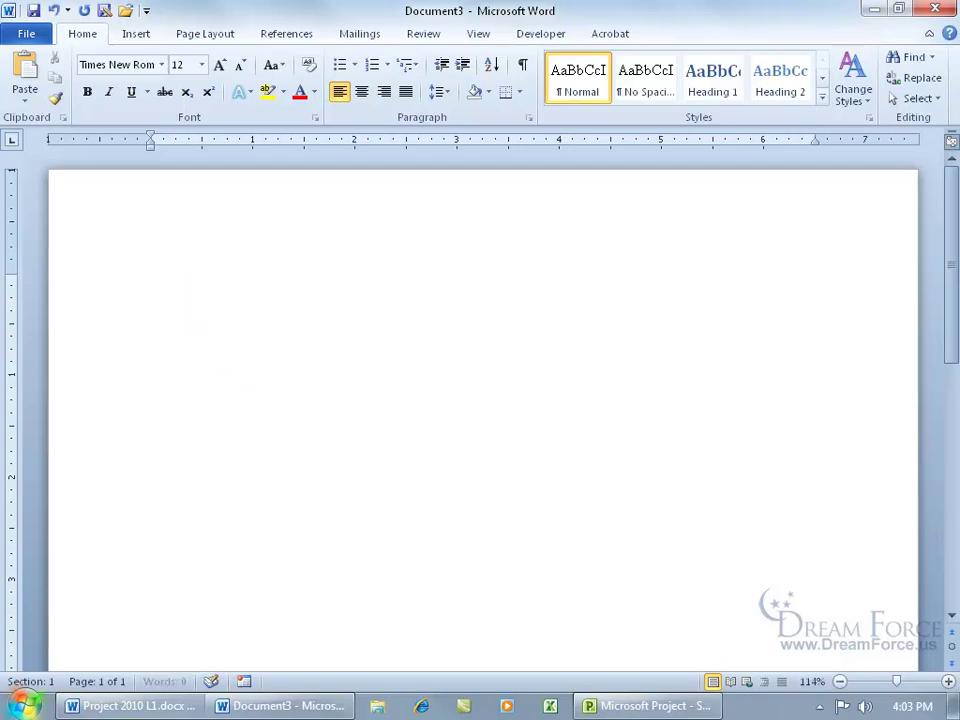
pyautogui.click(151, 274)
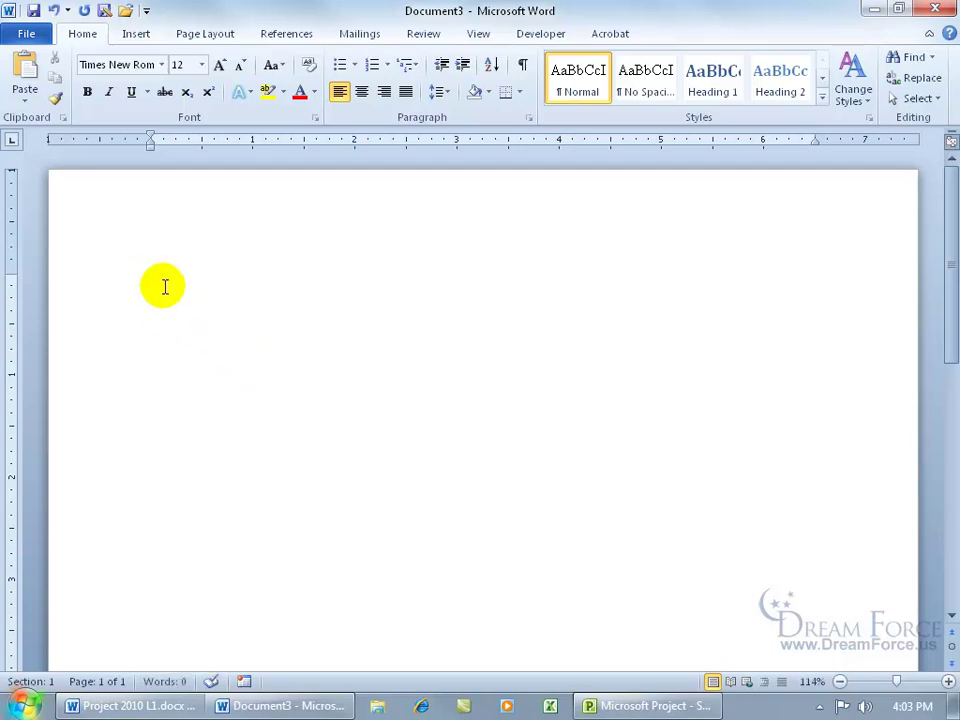
pyautogui.click(22, 65)
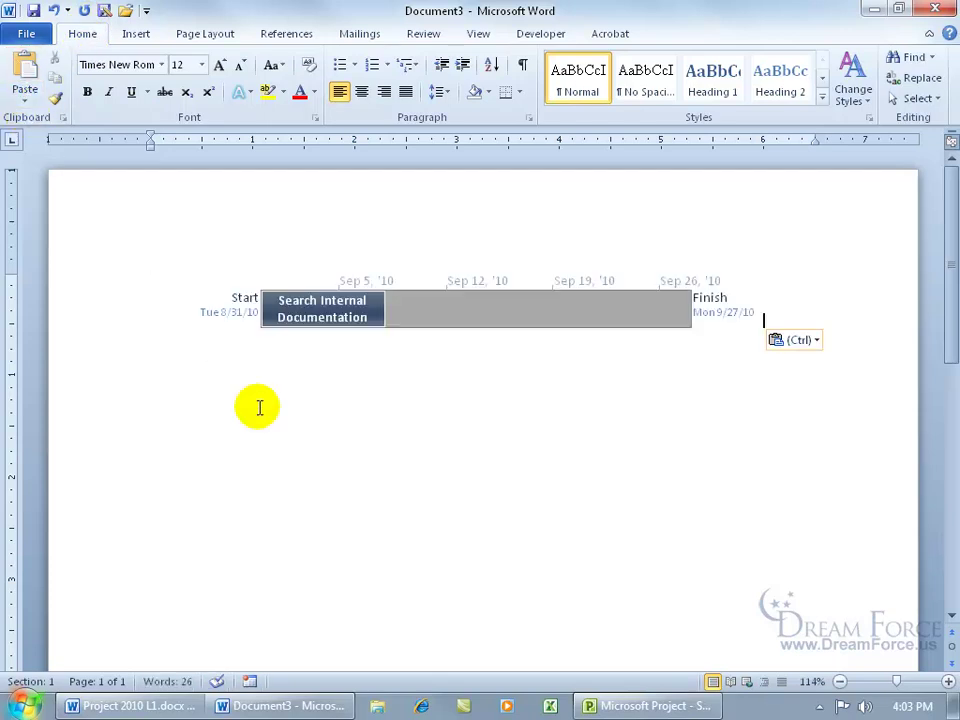
pyautogui.press('Return')
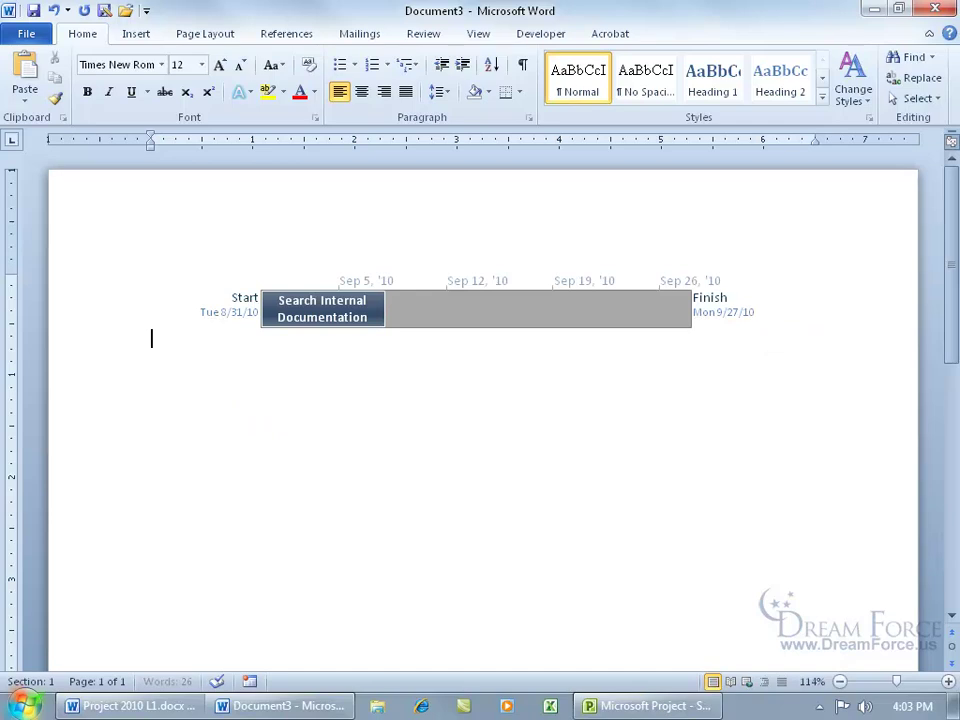
# - Copy the timeline from Microsoft Project in the For Presentation format, and paste it below the first timeline in the Word document
pyautogui.click(605, 703)
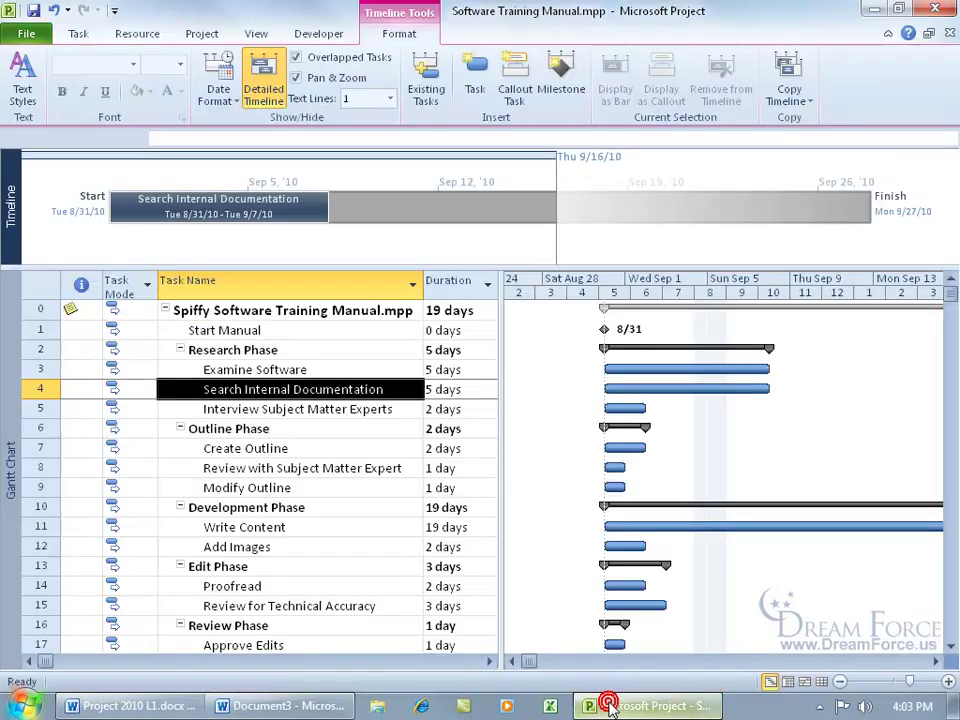
pyautogui.rightClick(423, 167)
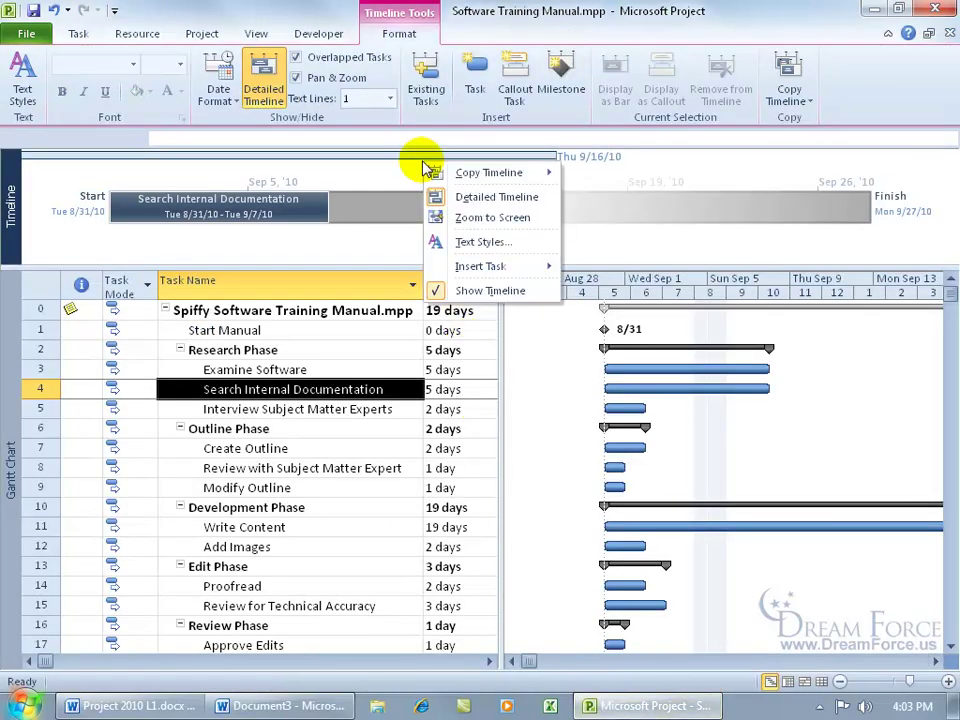
pyautogui.moveTo(520, 172)
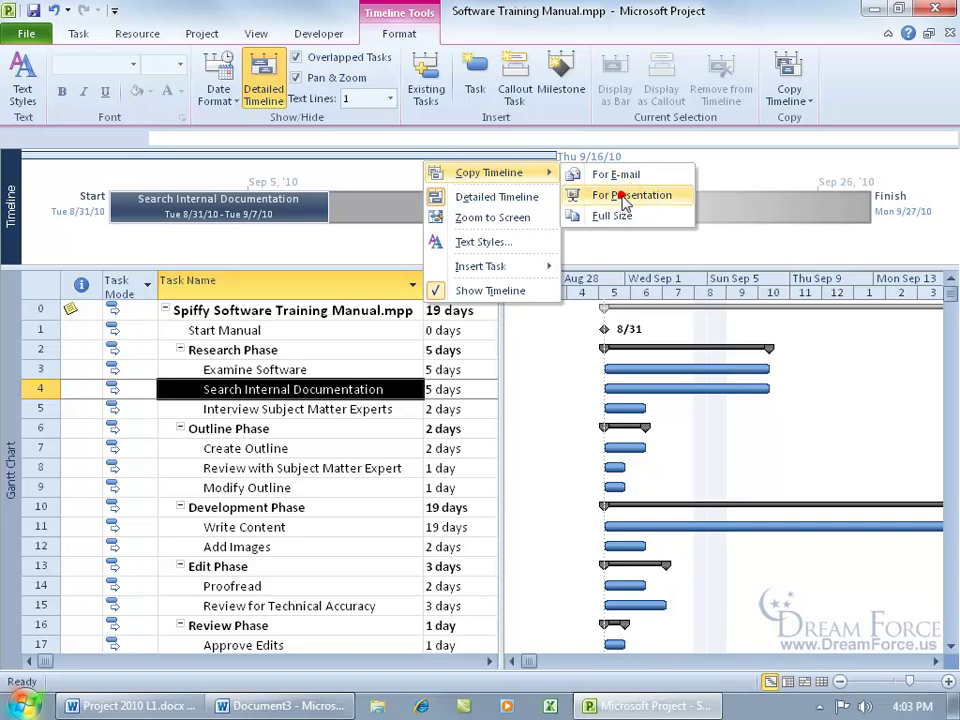
pyautogui.click(624, 195)
pyautogui.click(300, 705)
pyautogui.hotkey('ctrl', 'v')
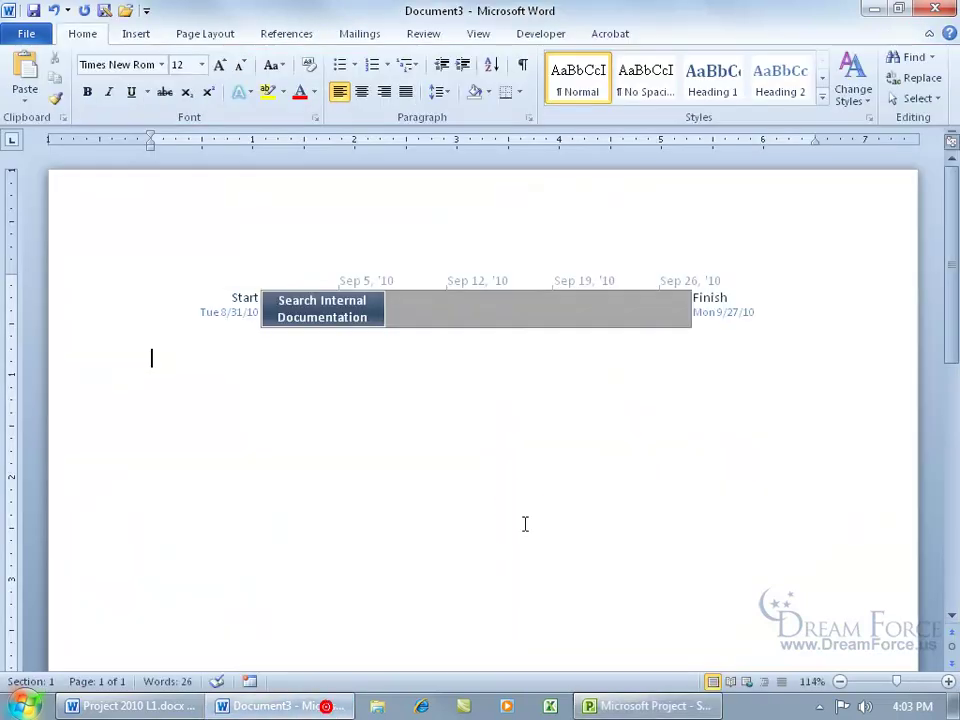
pyautogui.click(26, 66)
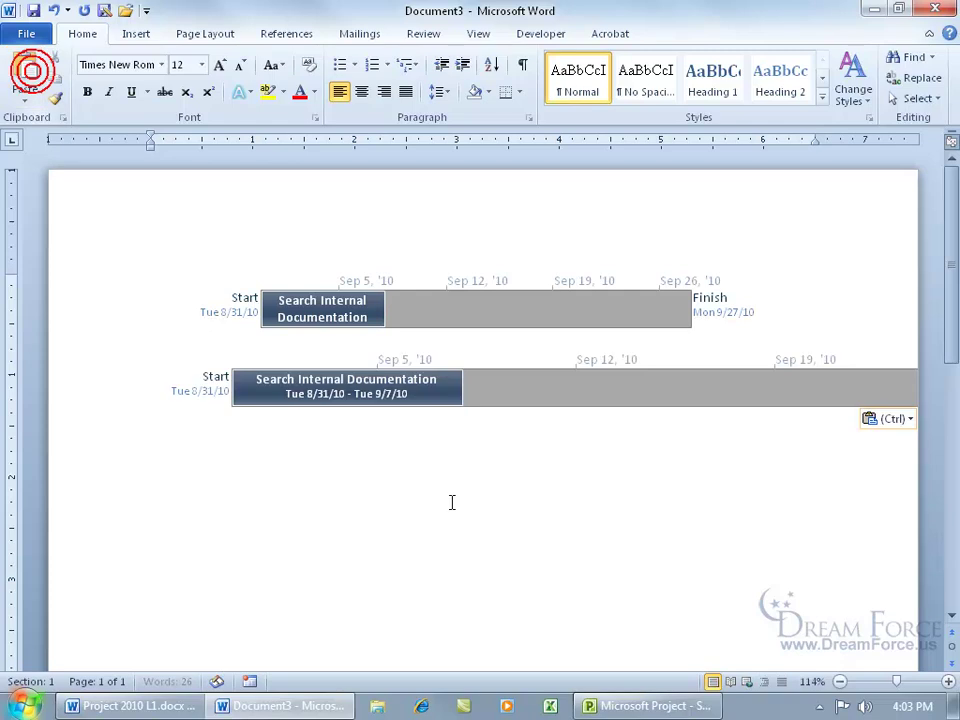
pyautogui.press('Return')
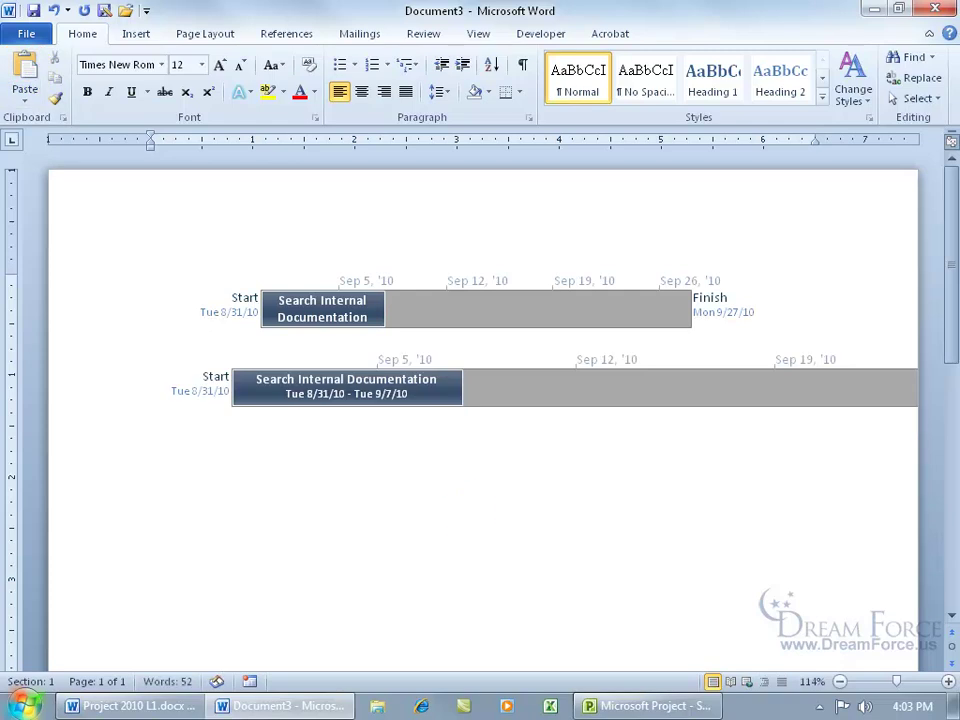
# - Copy the timeline from Microsoft Project at Full Size, and paste it below the presentation version in the Word document
pyautogui.click(648, 704)
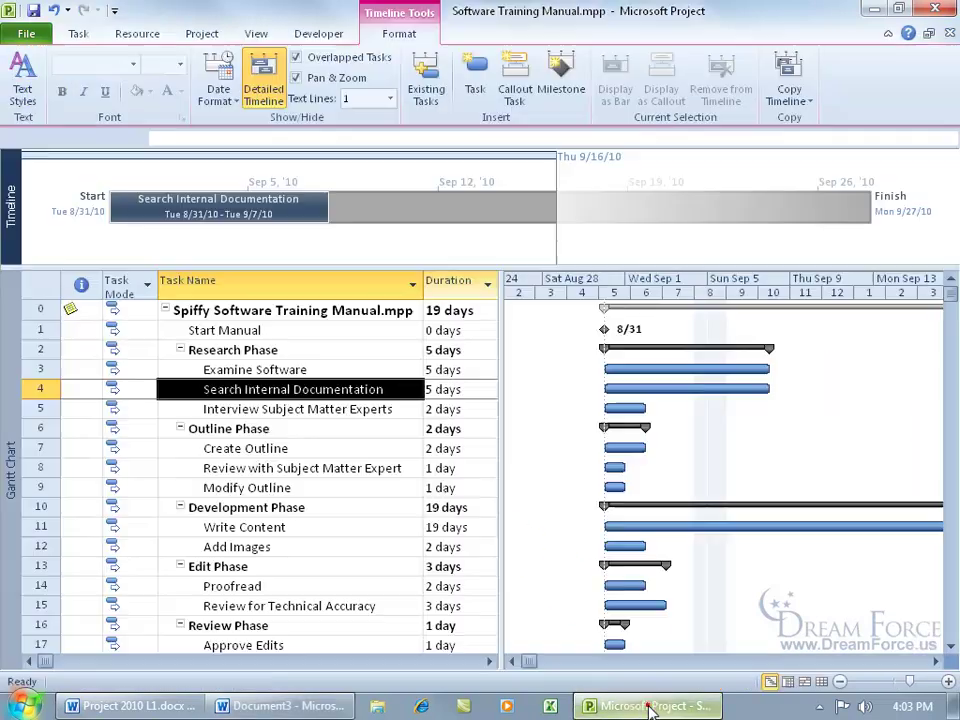
pyautogui.rightClick(461, 172)
pyautogui.moveTo(557, 181)
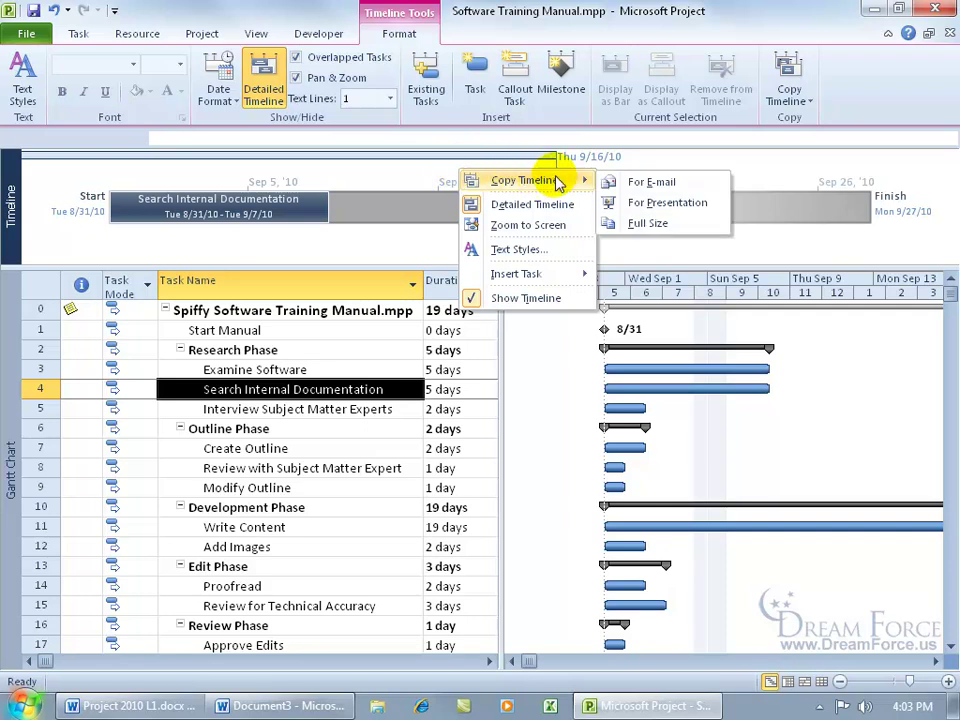
pyautogui.click(645, 223)
pyautogui.click(325, 708)
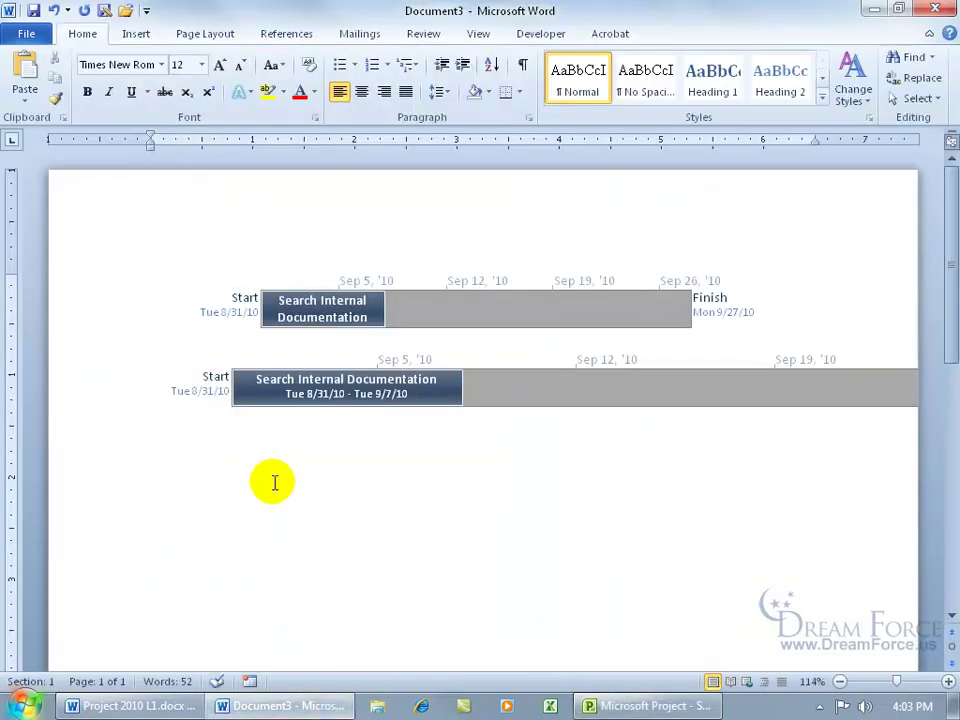
pyautogui.click(25, 72)
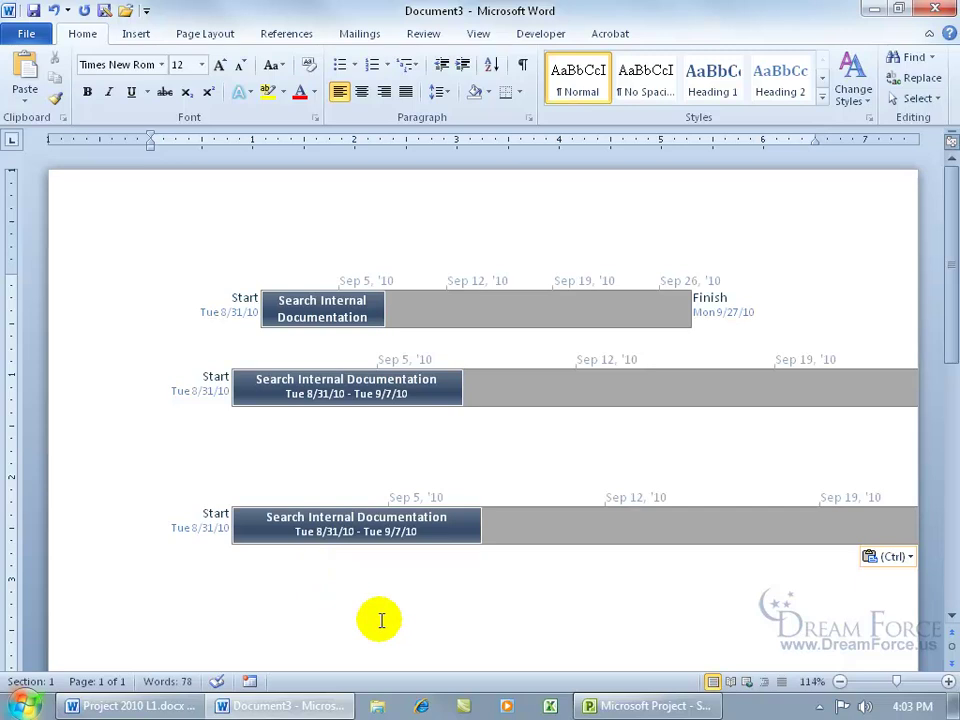